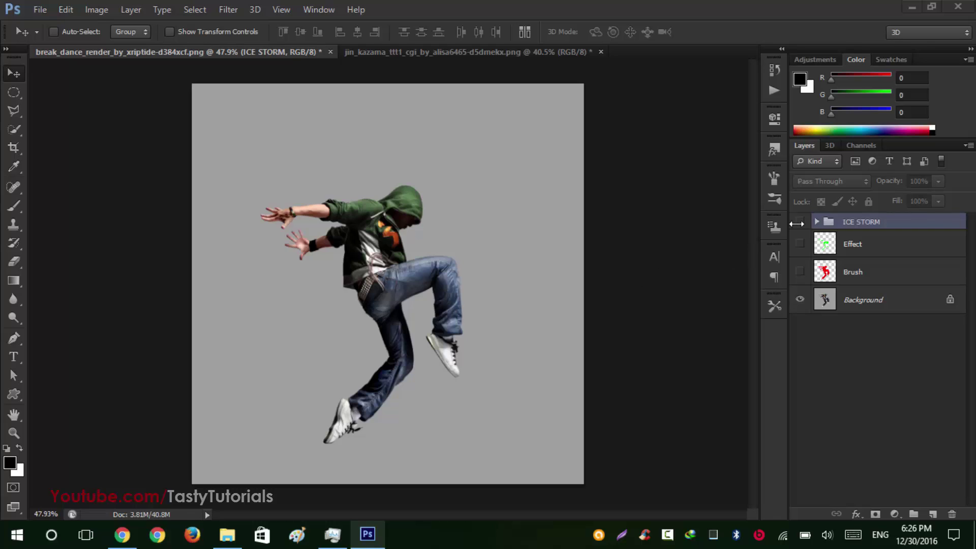
# Bring Photoshop into focus and make the red Brush silhouette layer visible over the dancer.
pyautogui.click(751, 10)
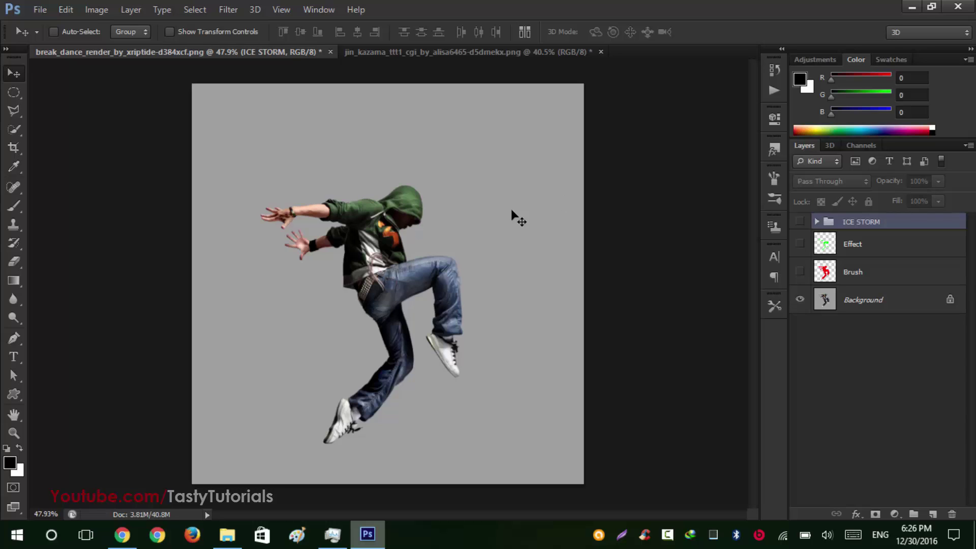
pyautogui.click(798, 273)
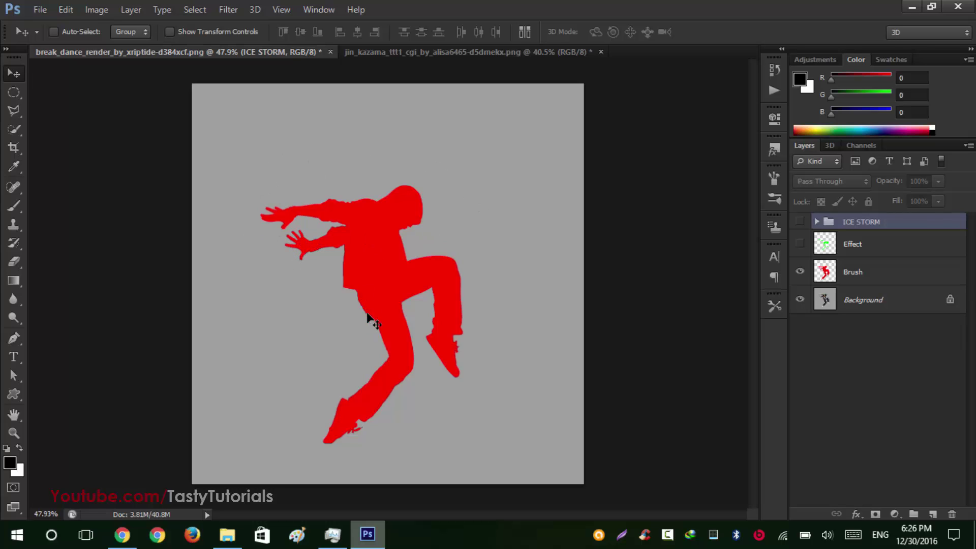
# Show Effect and ICE STORM in the dancer file, then Brush, Effect and ICE STORM in the fighter file.
pyautogui.click(800, 246)
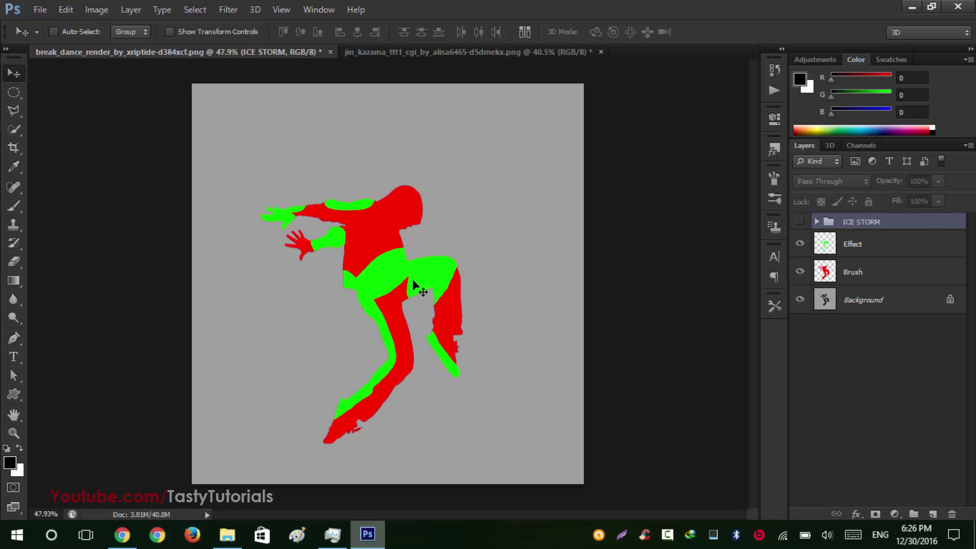
pyautogui.click(800, 222)
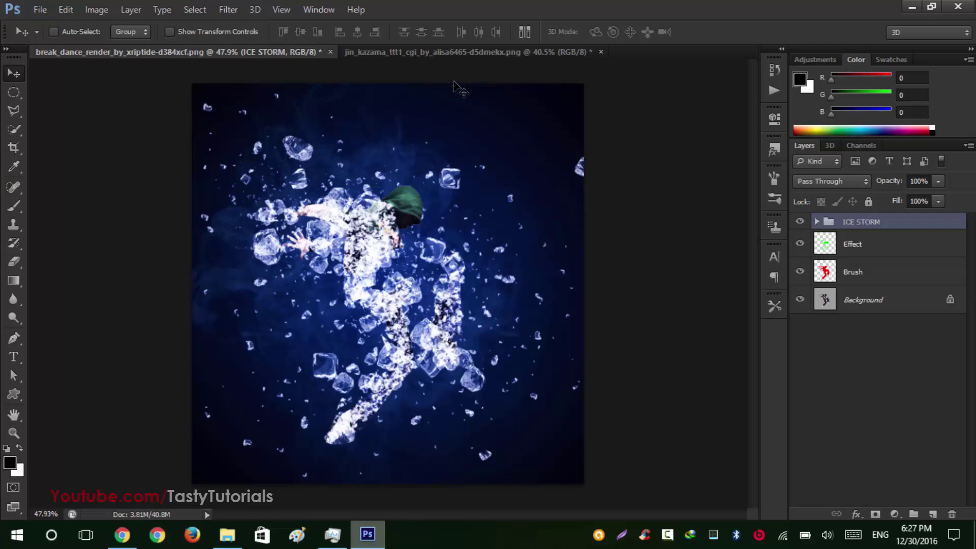
pyautogui.click(460, 53)
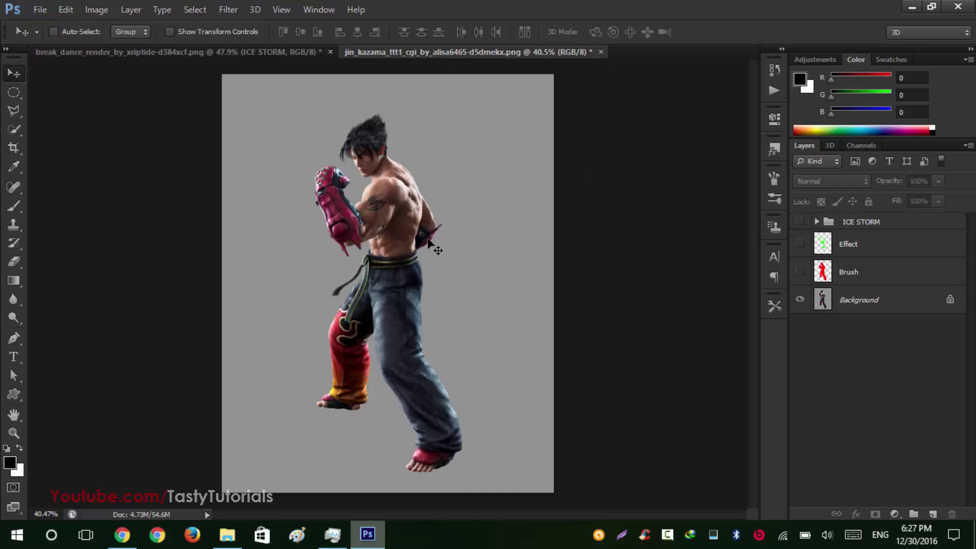
pyautogui.click(800, 272)
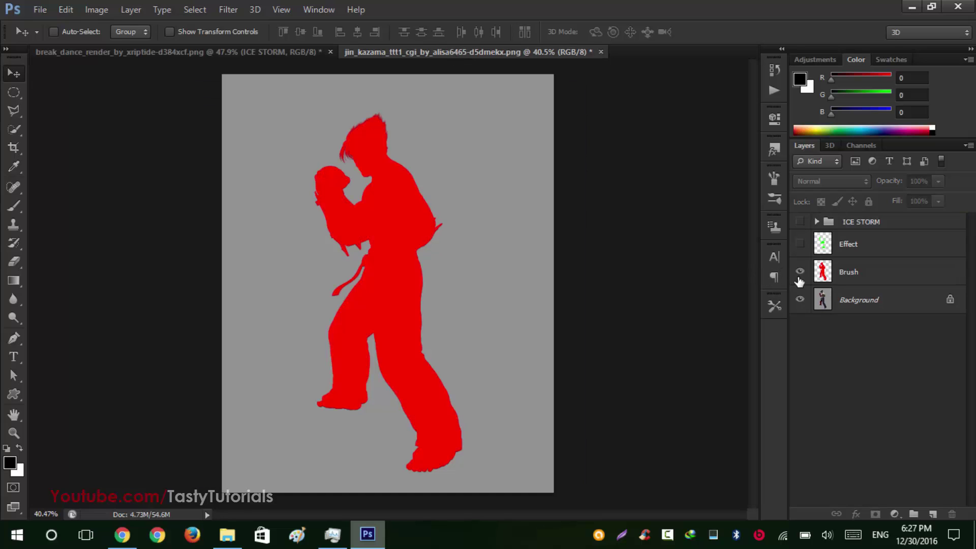
pyautogui.click(799, 244)
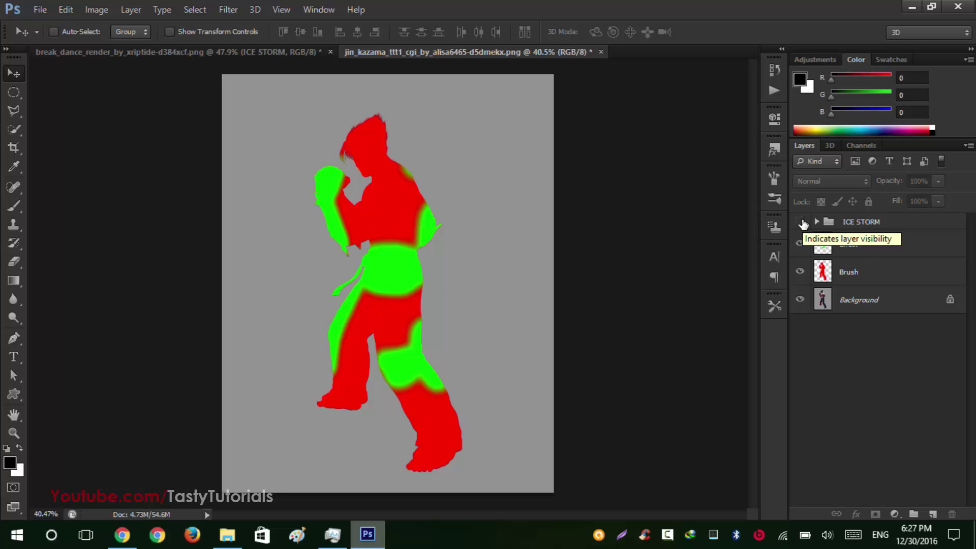
pyautogui.click(800, 222)
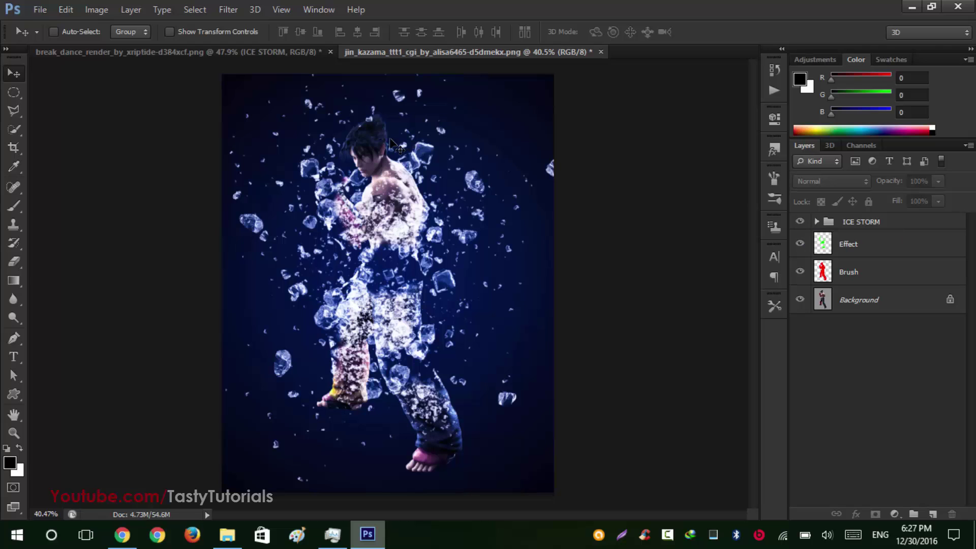
# Close the break_dance document without saving changes.
pyautogui.click(306, 50)
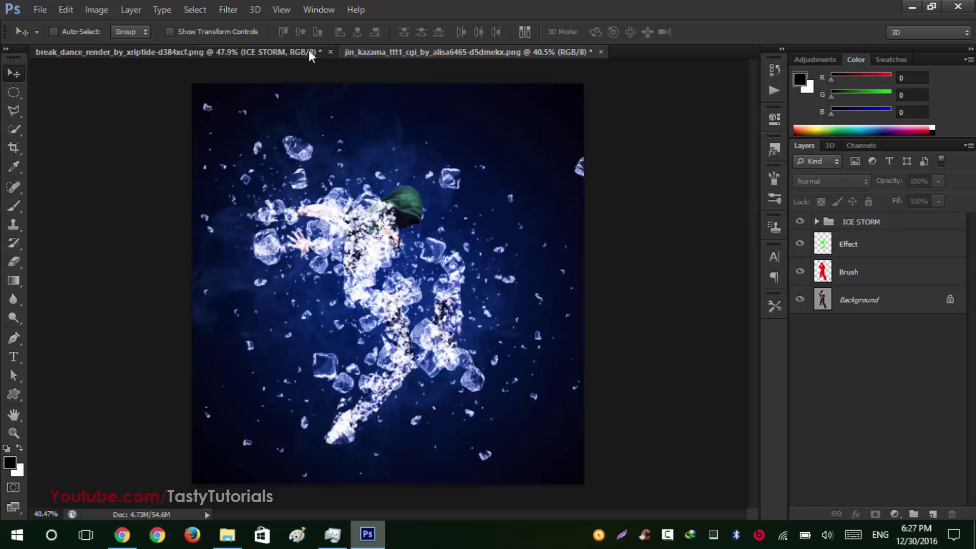
pyautogui.click(331, 52)
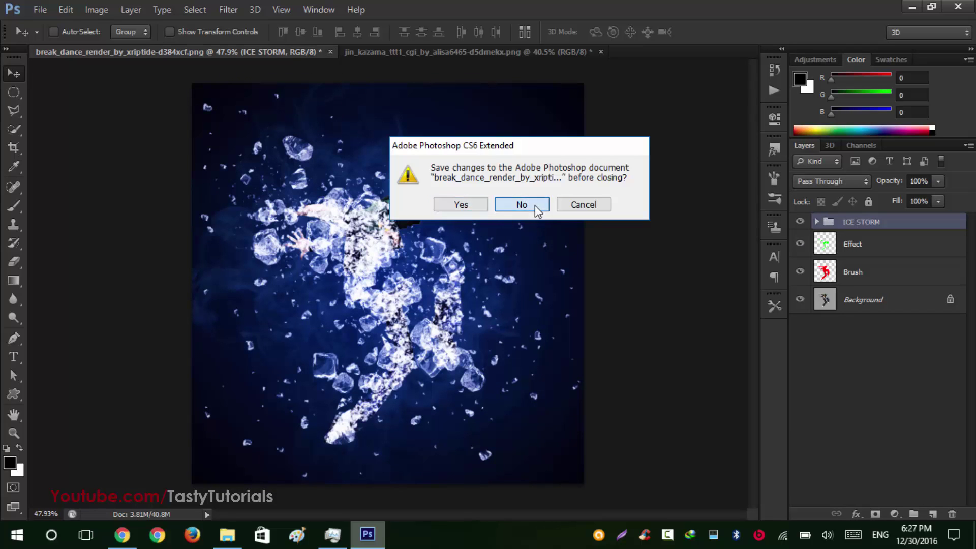
pyautogui.click(534, 205)
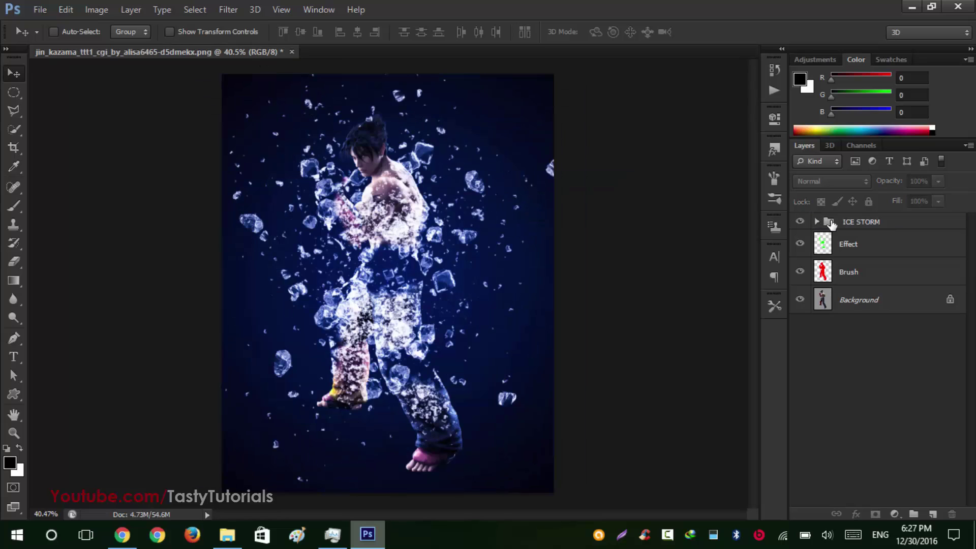
# Delete the ICE STORM group in the fighter file and hide the Effect and Brush layers.
pyautogui.click(834, 224)
pyautogui.press('Delete')
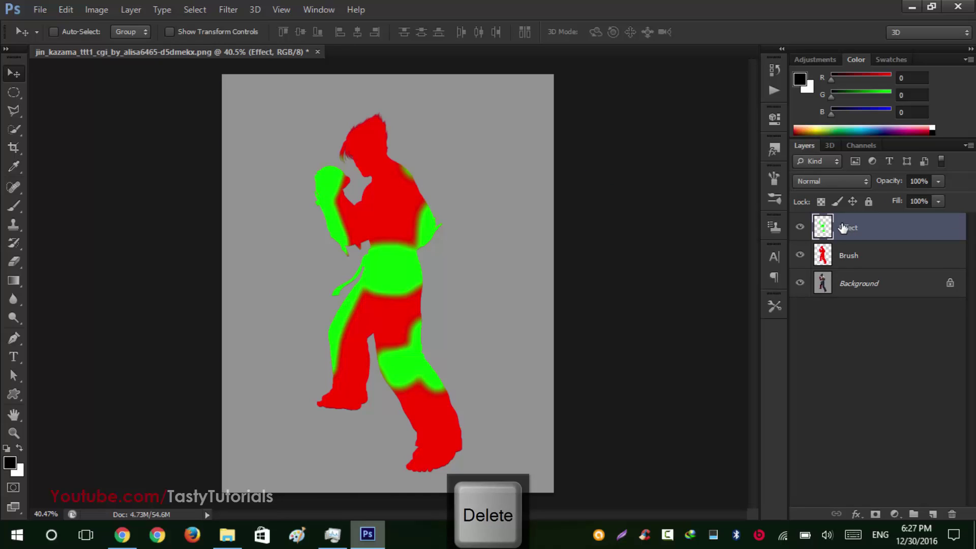
pyautogui.click(799, 229)
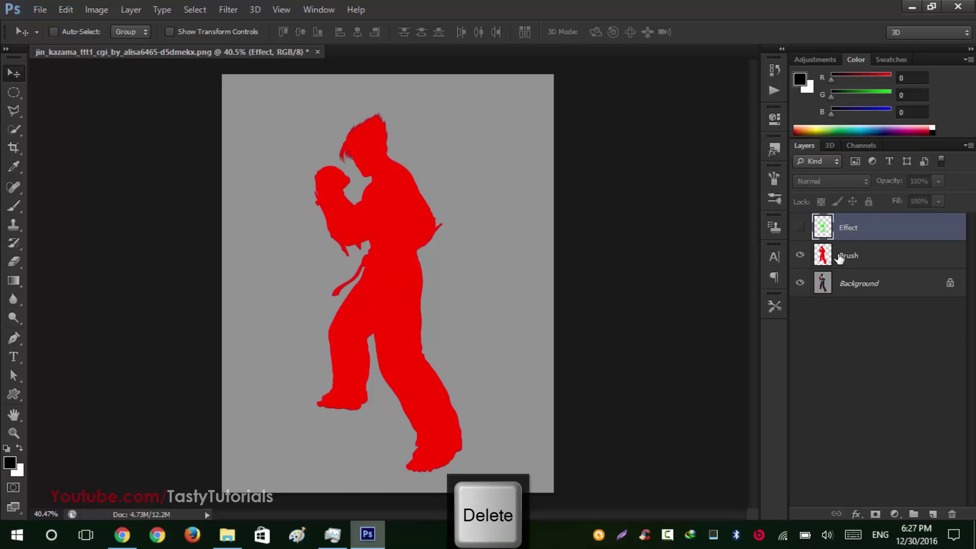
pyautogui.click(838, 257)
pyautogui.click(800, 255)
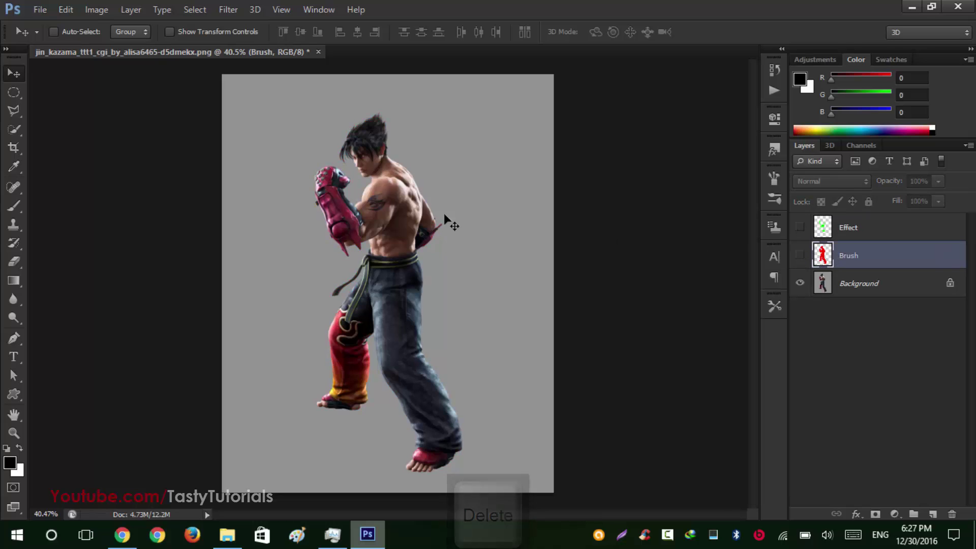
pyautogui.scroll(2, 443, 212)
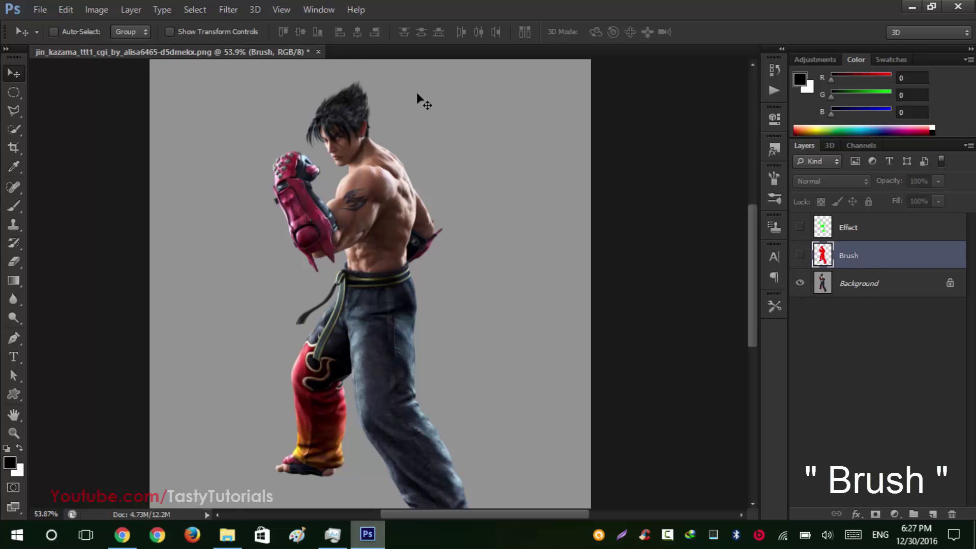
# Select the fighter's outline with the Quick Selection tool.
pyautogui.click(12, 131)
pyautogui.click(377, 256)
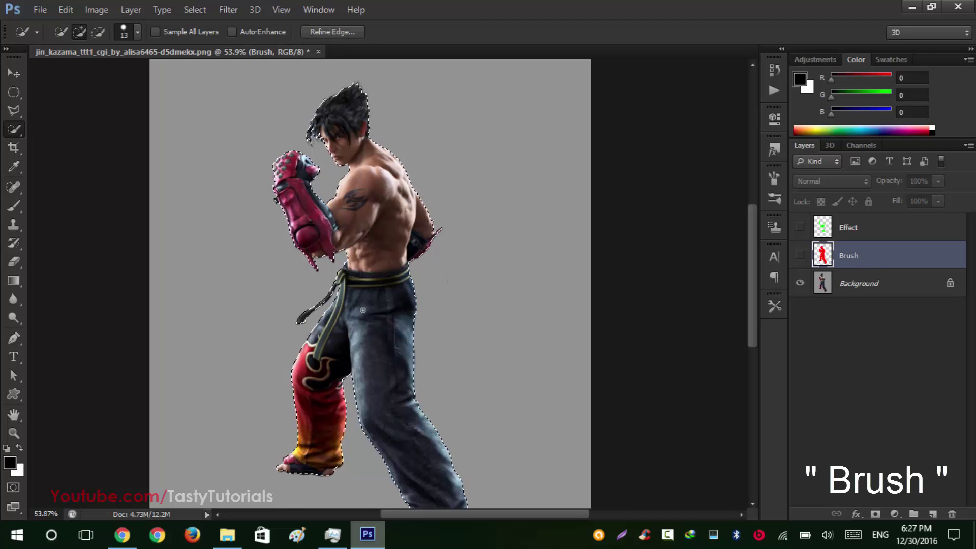
pyautogui.scroll(-1, 453, 311)
pyautogui.scroll(1, 452, 312)
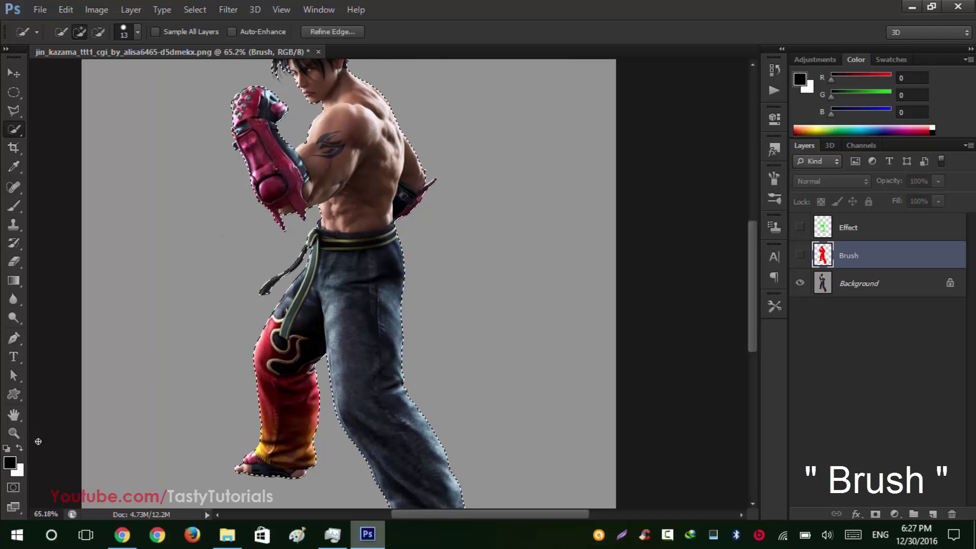
# Set the foreground to pure red and fill the selection on a new Layer 1.
pyautogui.moveTo(834, 80); pyautogui.dragTo(905, 83)
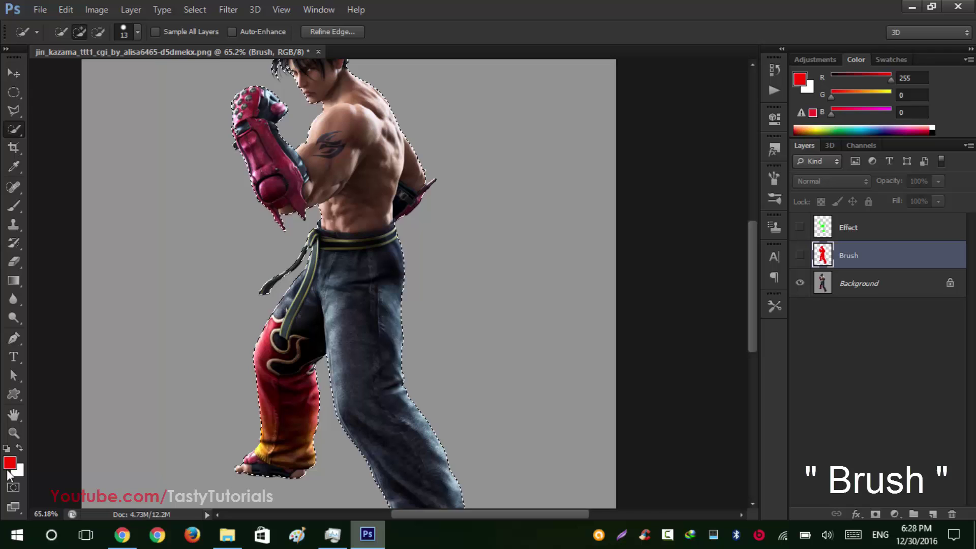
pyautogui.hotkey('alt', 'BackSpace')
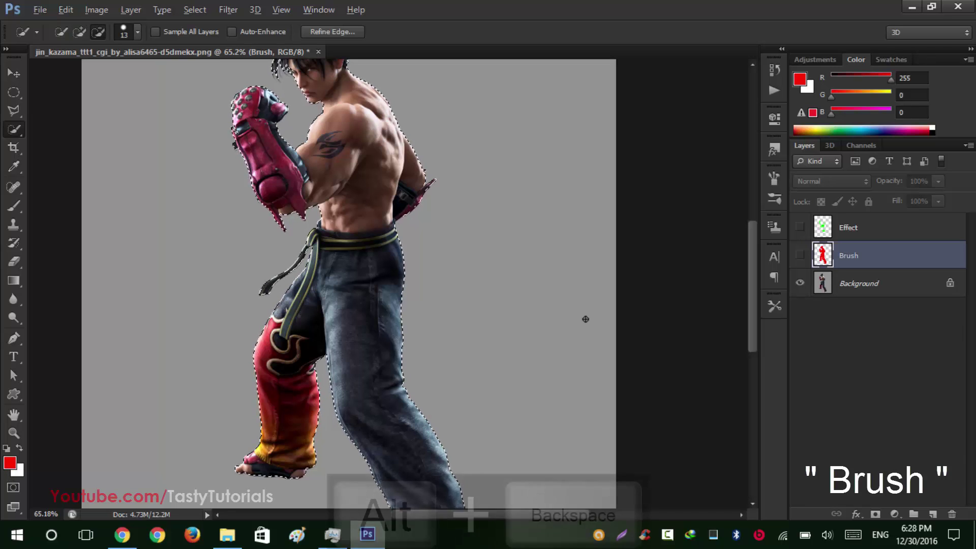
pyautogui.click(495, 204)
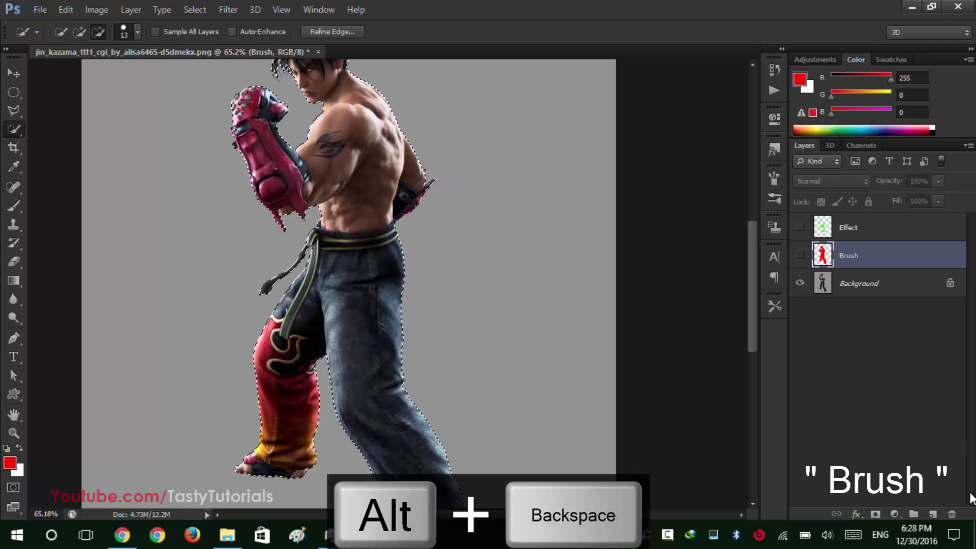
pyautogui.click(934, 515)
pyautogui.hotkey('alt', 'BackSpace')
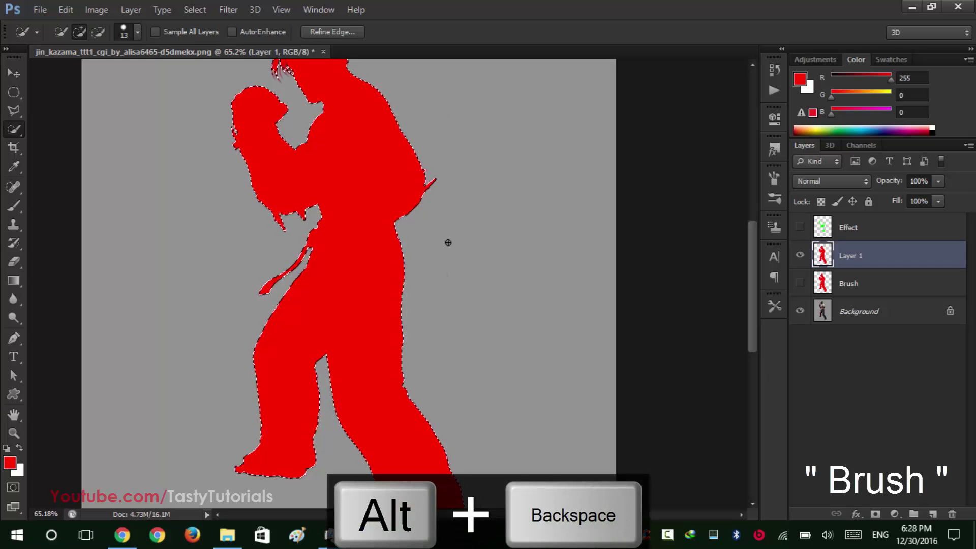
pyautogui.hotkey('ctrl', 'd')
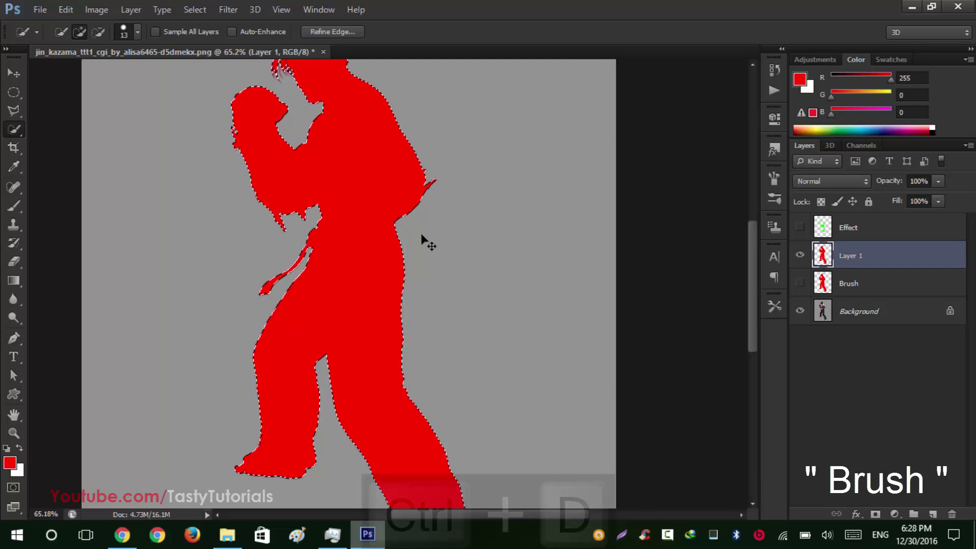
pyautogui.hotkey('ctrl', 'a')
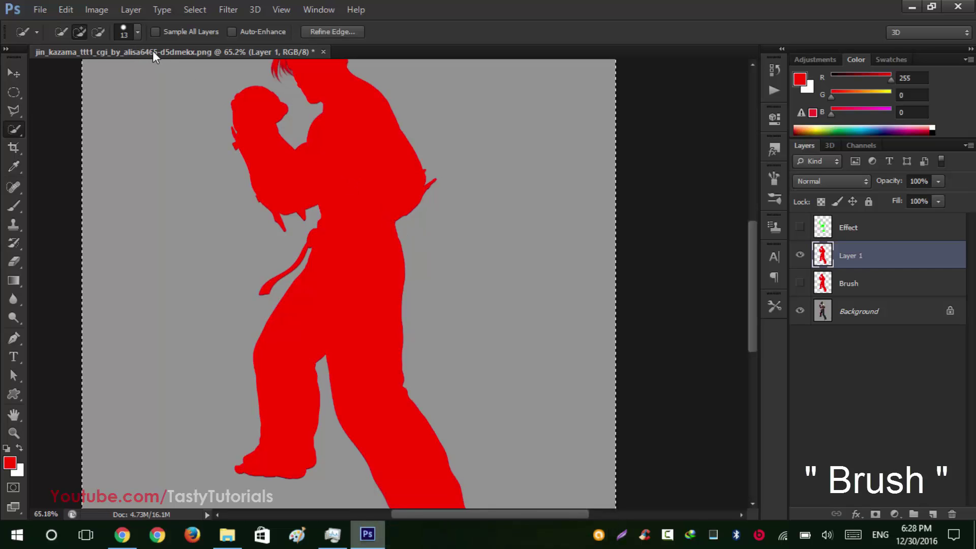
pyautogui.hotkey('ctrl', 'alt', 'z')
pyautogui.hotkey('ctrl', 'alt', 'z')
# Fill the selection with Foreground Color through Edit > Fill.
pyautogui.click(65, 9)
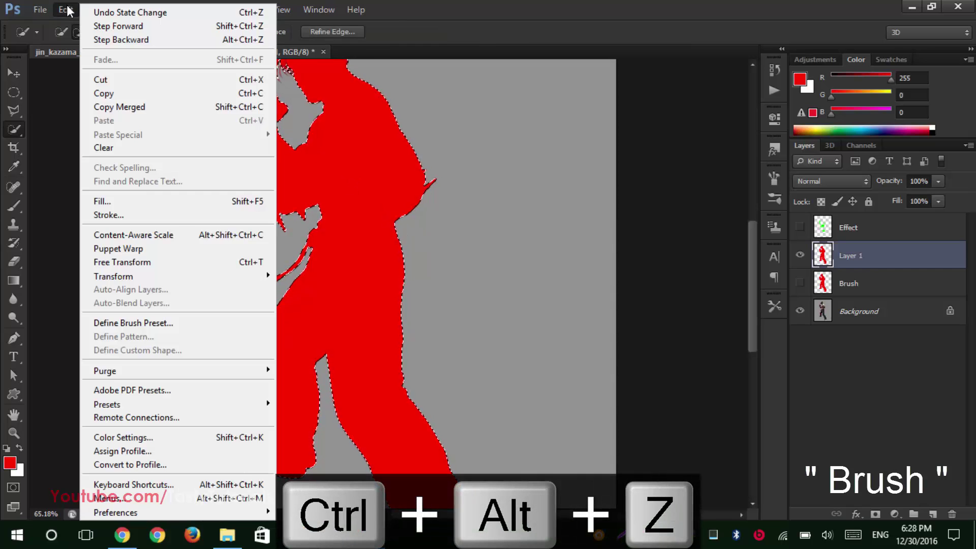
pyautogui.click(204, 201)
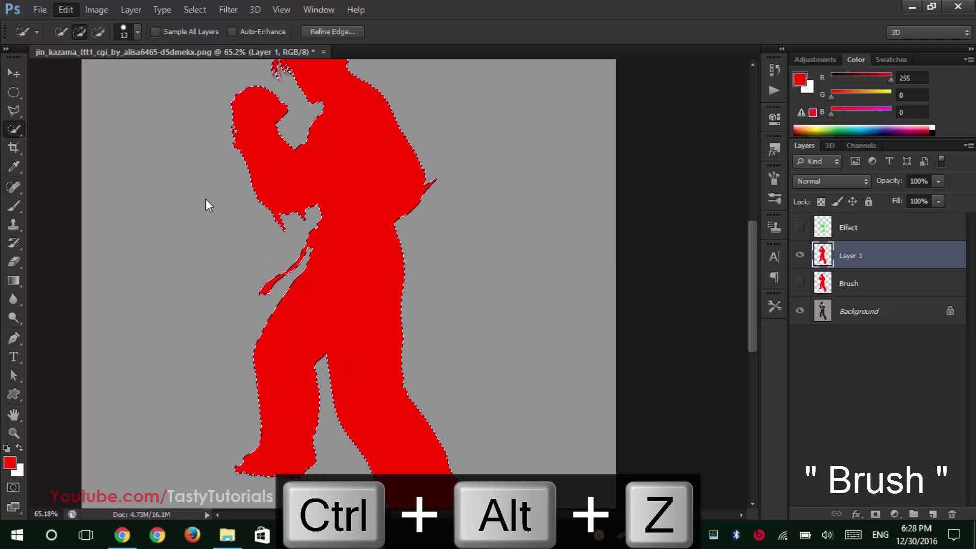
pyautogui.click(638, 133)
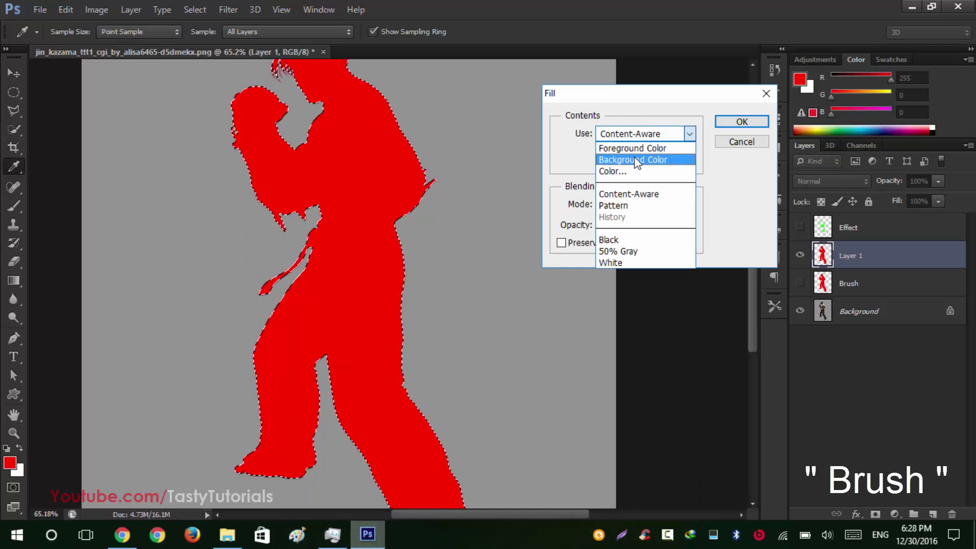
pyautogui.click(636, 147)
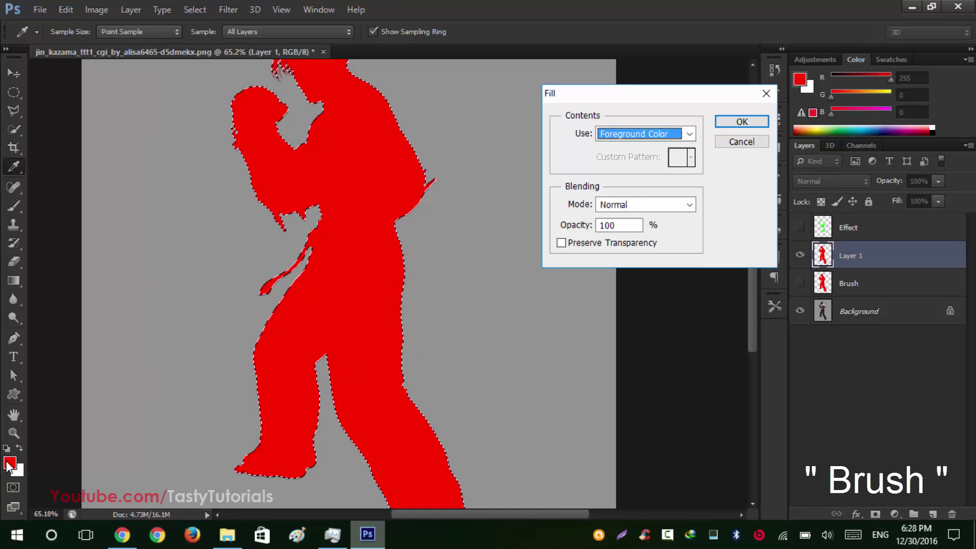
pyautogui.click(739, 144)
# Clear the red fill from Layer 1, deselect, and fit the image in the window.
pyautogui.press('w')
pyautogui.click(799, 255)
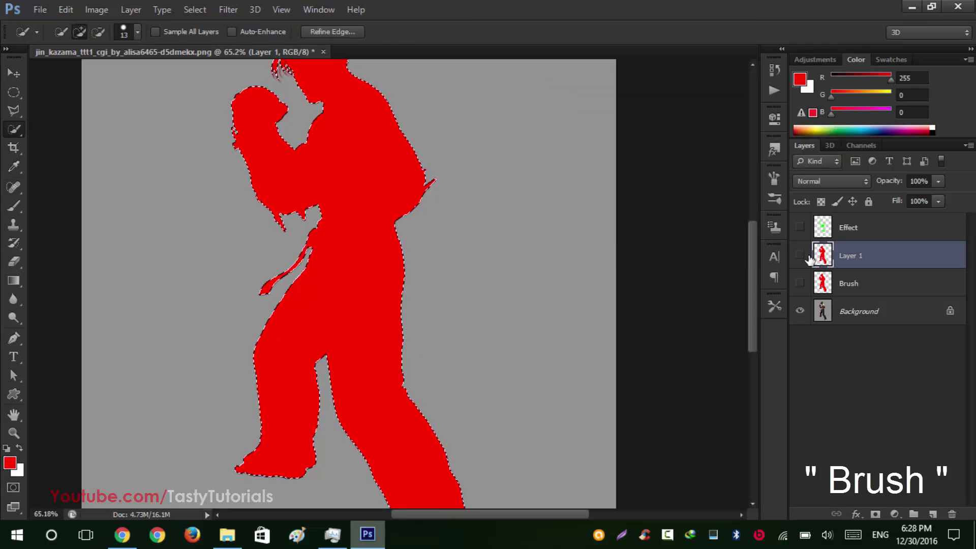
pyautogui.press('Delete')
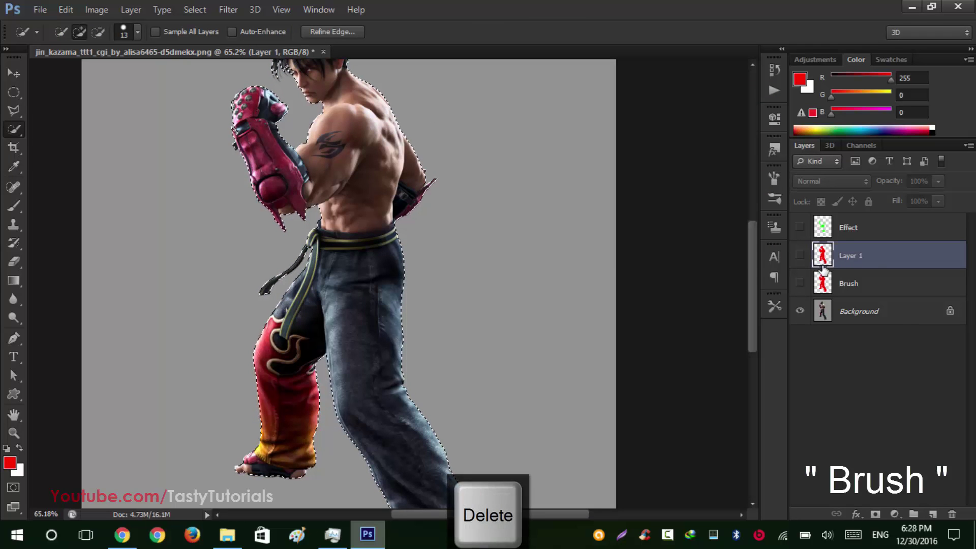
pyautogui.hotkey('ctrl', 'd')
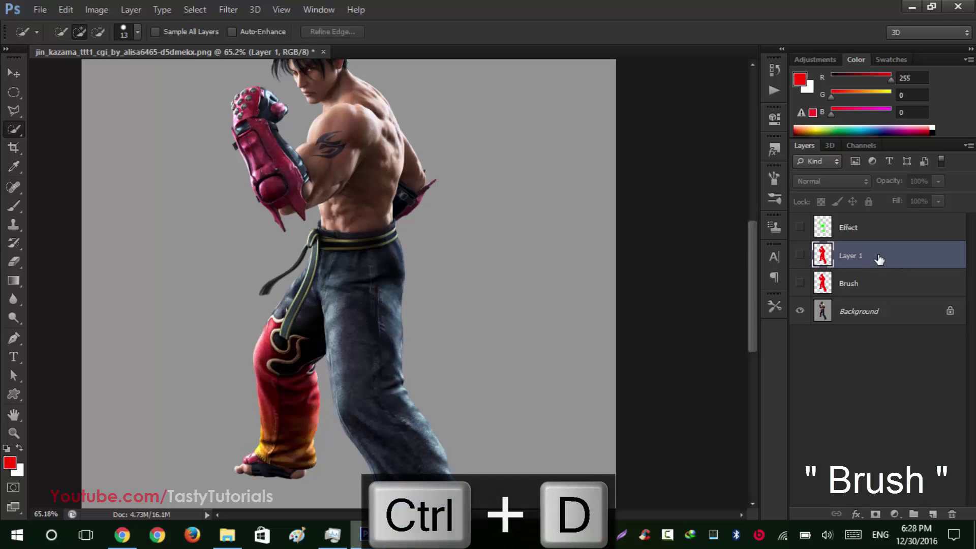
pyautogui.hotkey('ctrl', '0')
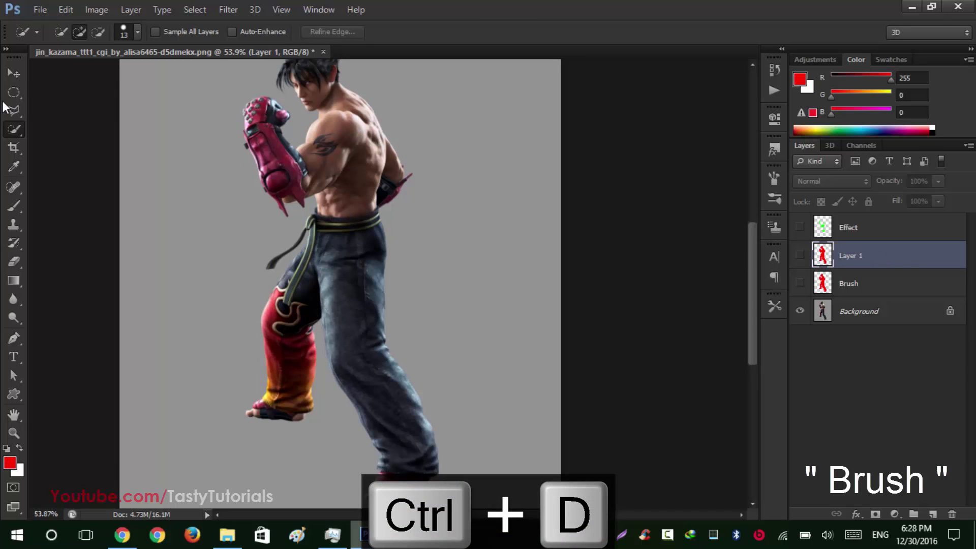
pyautogui.click(14, 73)
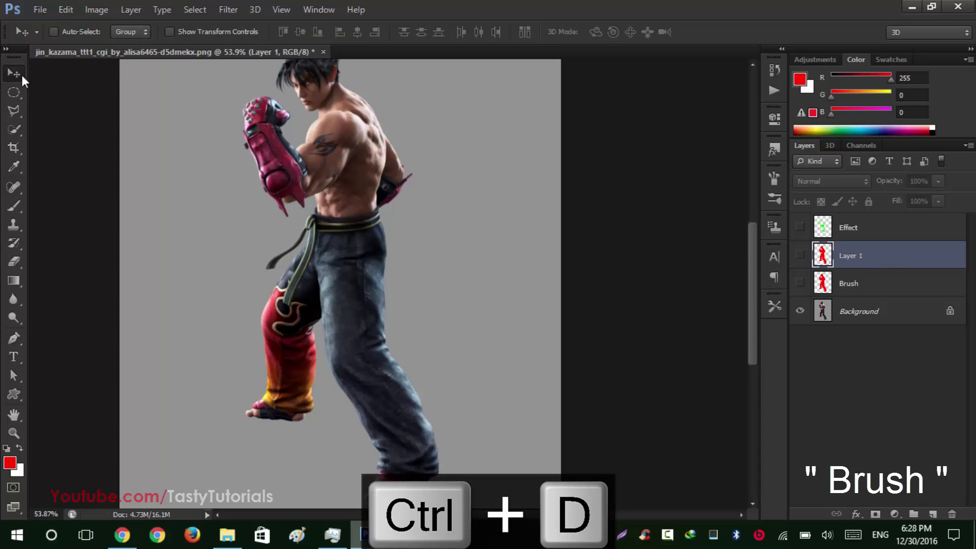
# Drag Layer 1 to the trash and make the red Brush layer visible.
pyautogui.click(882, 273)
pyautogui.moveTo(878, 260)
pyautogui.mouseDown()
pyautogui.moveTo(909, 350)
pyautogui.moveTo(914, 480)
pyautogui.moveTo(951, 513)
pyautogui.mouseUp()
pyautogui.scroll(-1, 594, 252)
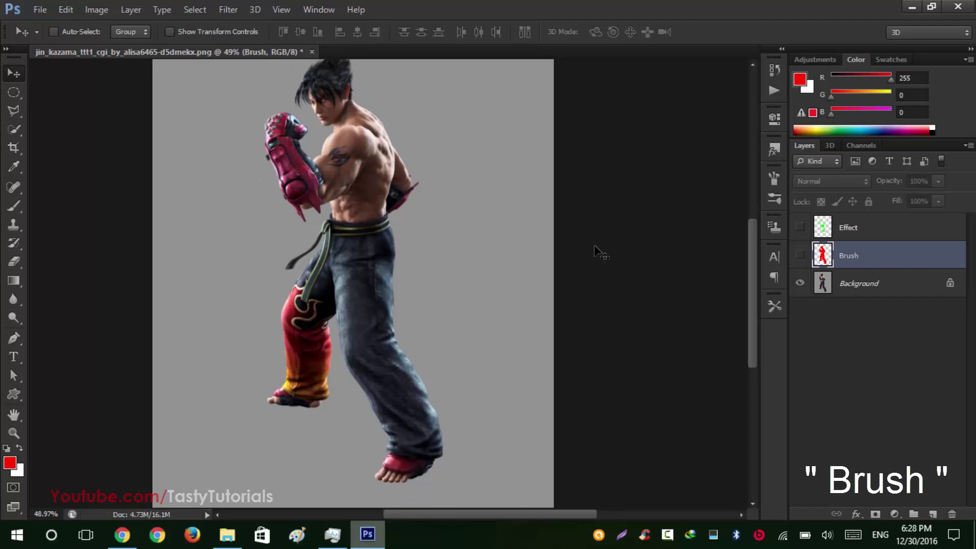
pyautogui.click(800, 255)
pyautogui.scroll(-2, 411, 287)
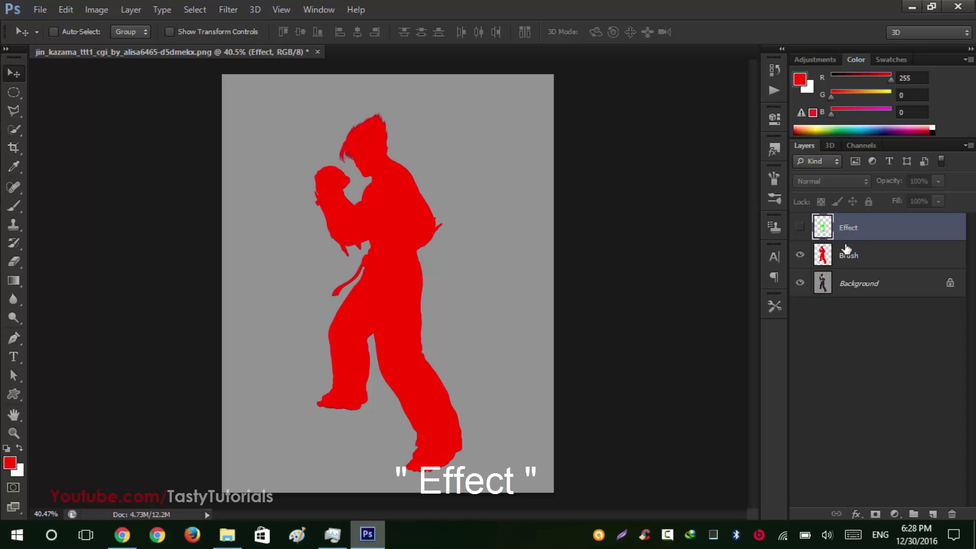
# Select the Effect layer, reset colours, set the foreground to pure green (G 255), and show Effect.
pyautogui.click(851, 258)
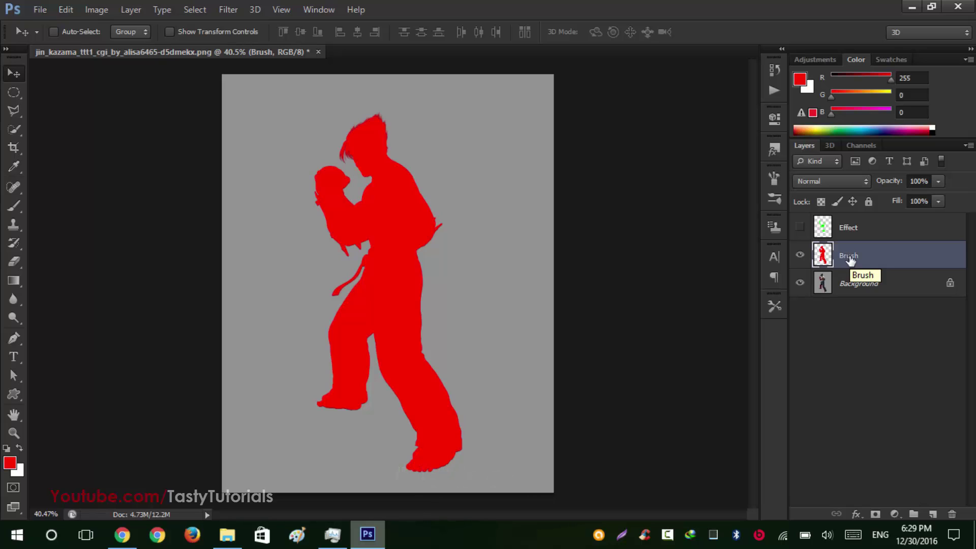
pyautogui.click(838, 235)
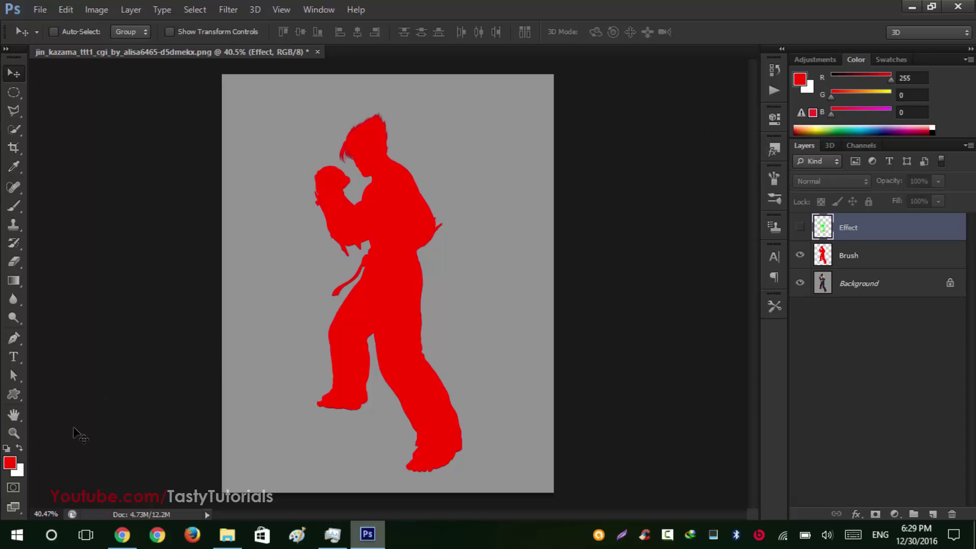
pyautogui.press('d')
pyautogui.moveTo(836, 100); pyautogui.dragTo(920, 99)
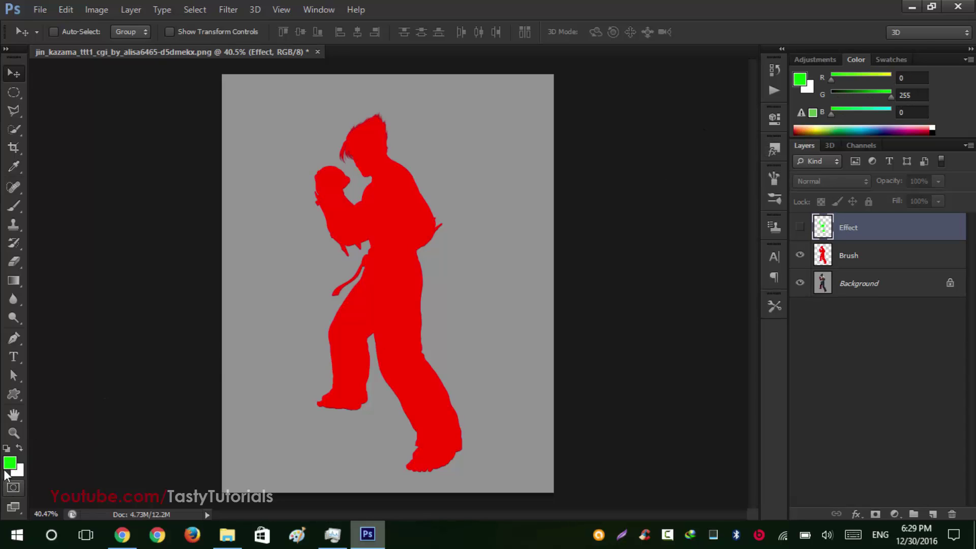
pyautogui.scroll(2, 444, 214)
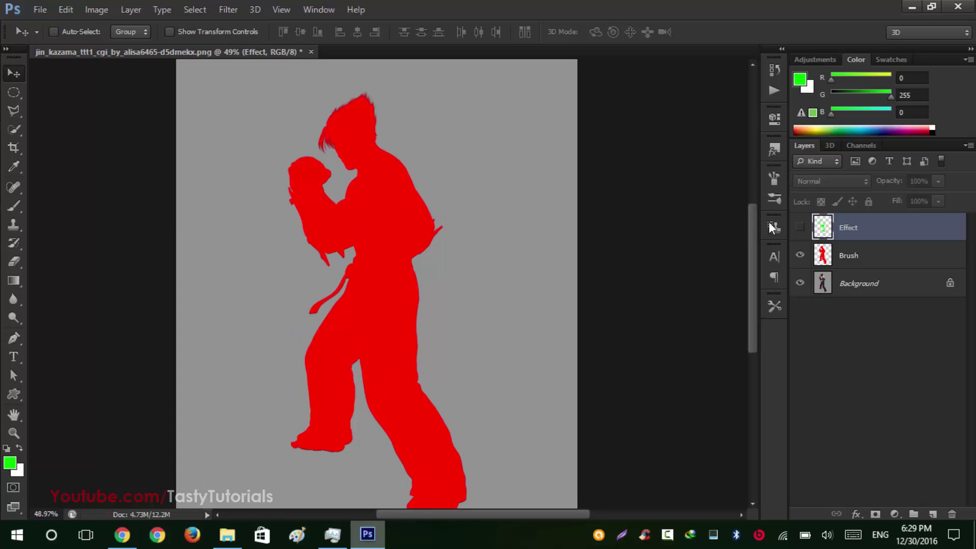
pyautogui.click(800, 227)
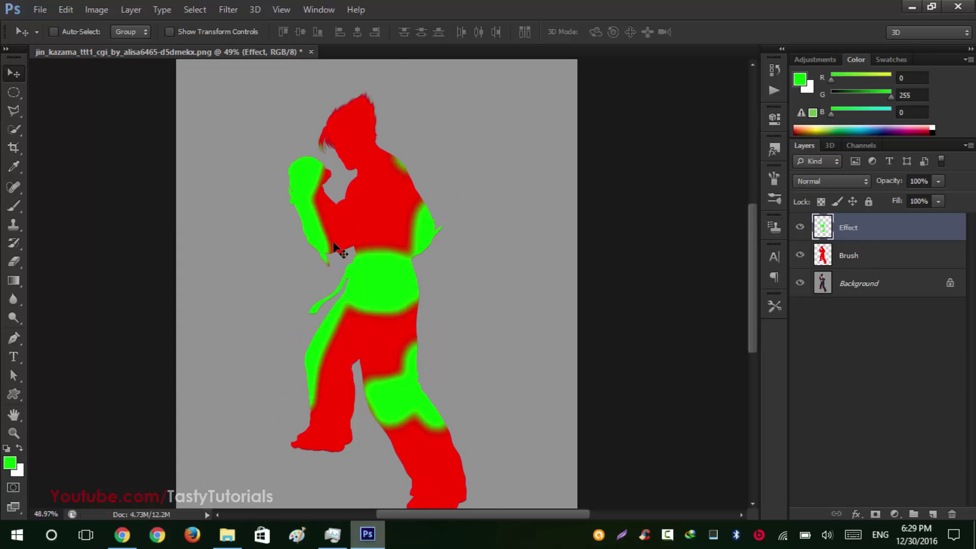
pyautogui.scroll(2, 334, 244)
pyautogui.scroll(1, 311, 143)
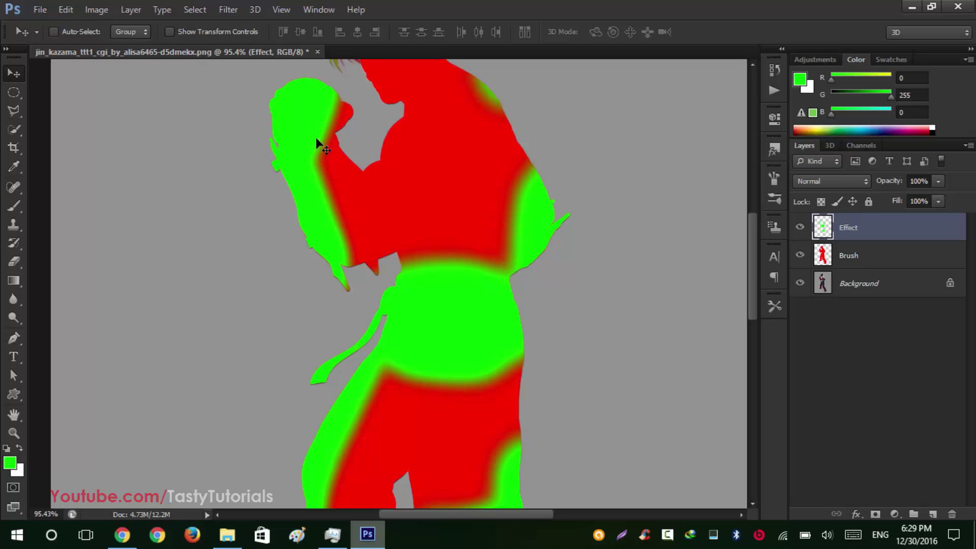
pyautogui.scroll(-2, 269, 162)
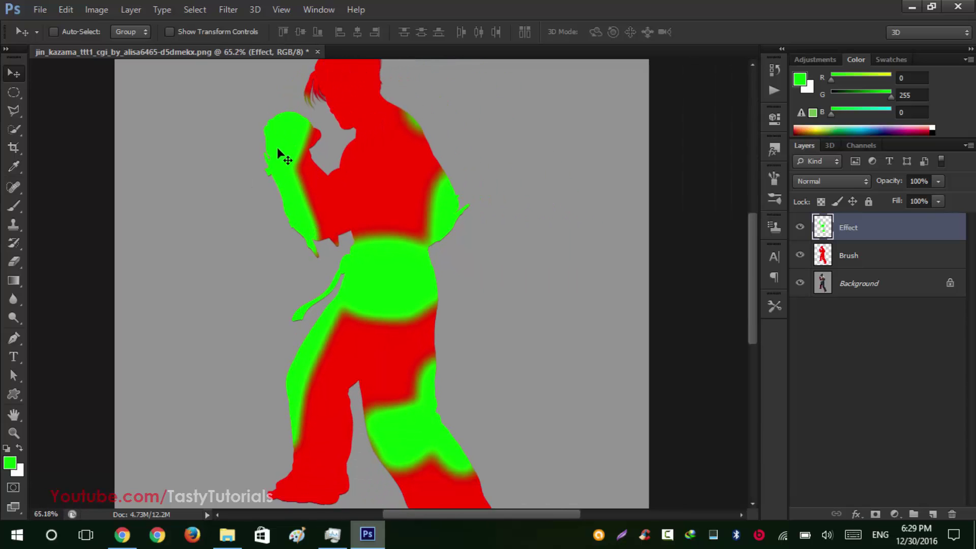
pyautogui.scroll(1, 274, 151)
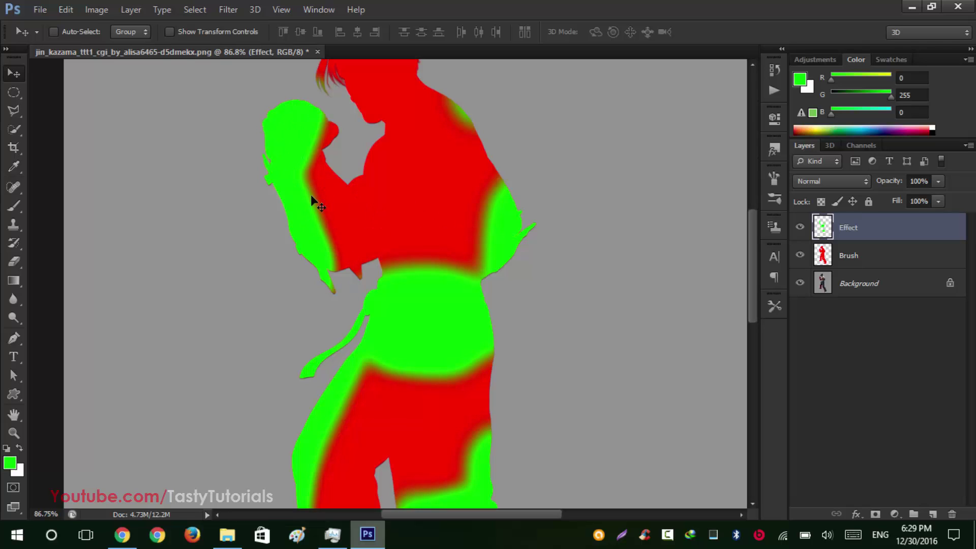
# Load the Brush layer's outline as a selection and set a 20% hardness brush, then deselect.
pyautogui.keyDown('ctrl'); pyautogui.click(828, 256); pyautogui.keyUp('ctrl')
pyautogui.press('b')
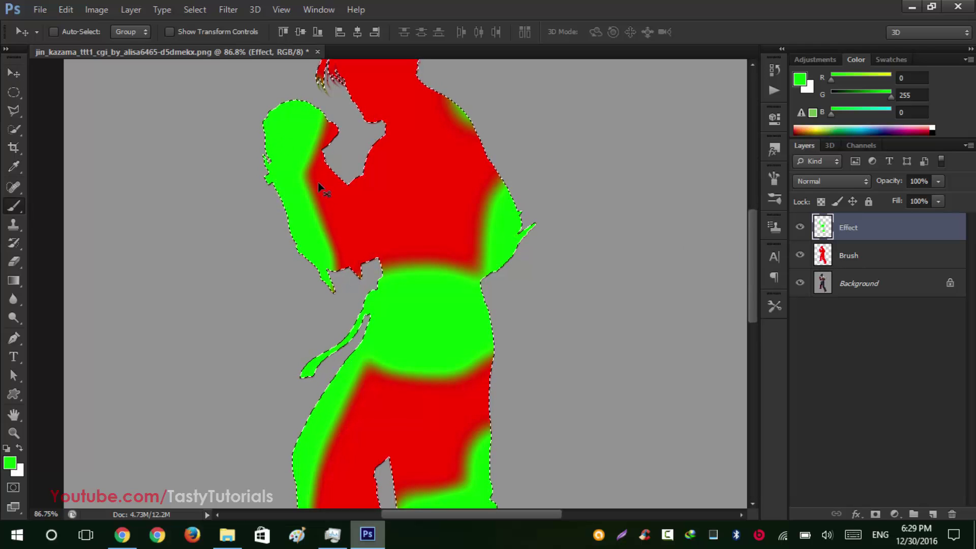
pyautogui.moveTo(298, 183)
pyautogui.mouseDown()
pyautogui.moveTo(310, 177)
pyautogui.moveTo(337, 252)
pyautogui.mouseUp()
pyautogui.hotkey('ctrl', 'alt', 'z')
pyautogui.hotkey('ctrl', 'alt', 'z')
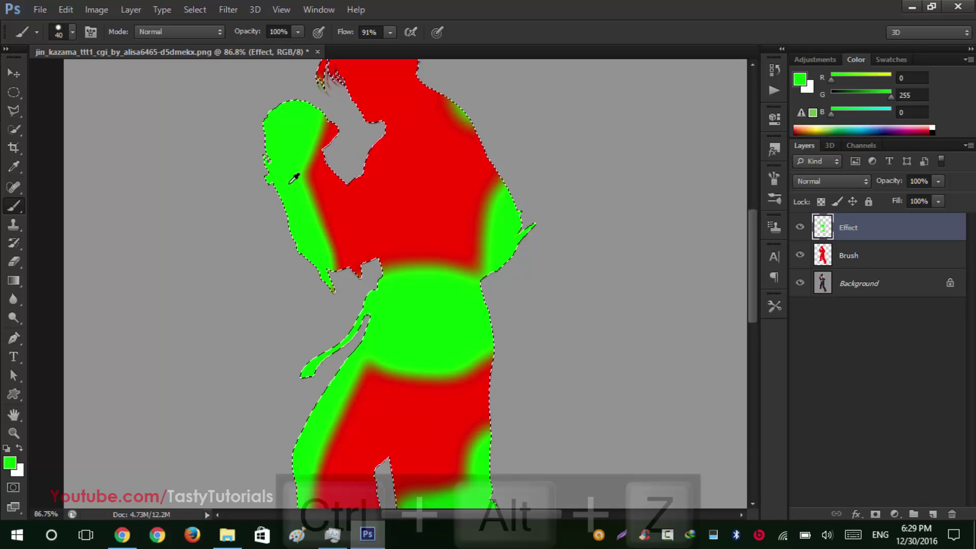
pyautogui.rightClick(421, 177)
pyautogui.click(451, 247)
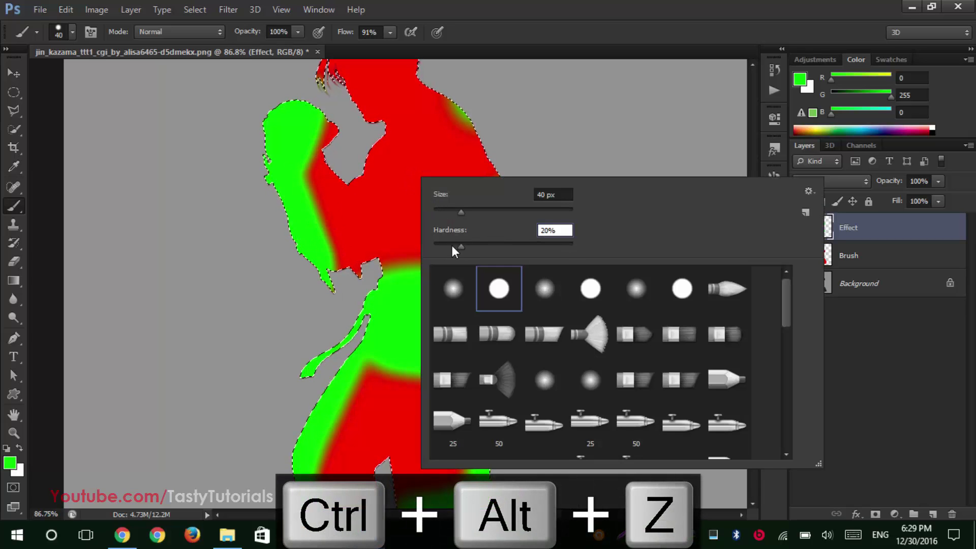
pyautogui.press('Return')
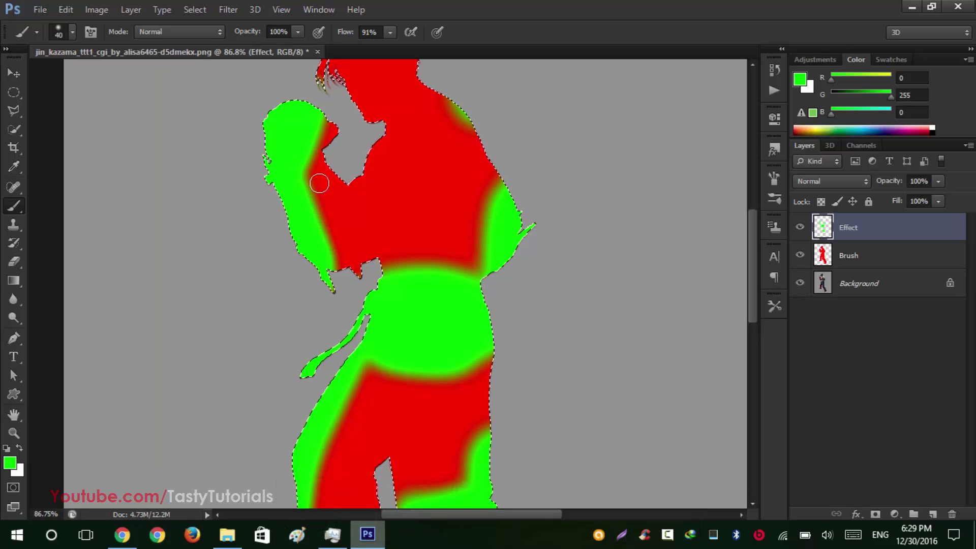
pyautogui.hotkey('ctrl', 'd')
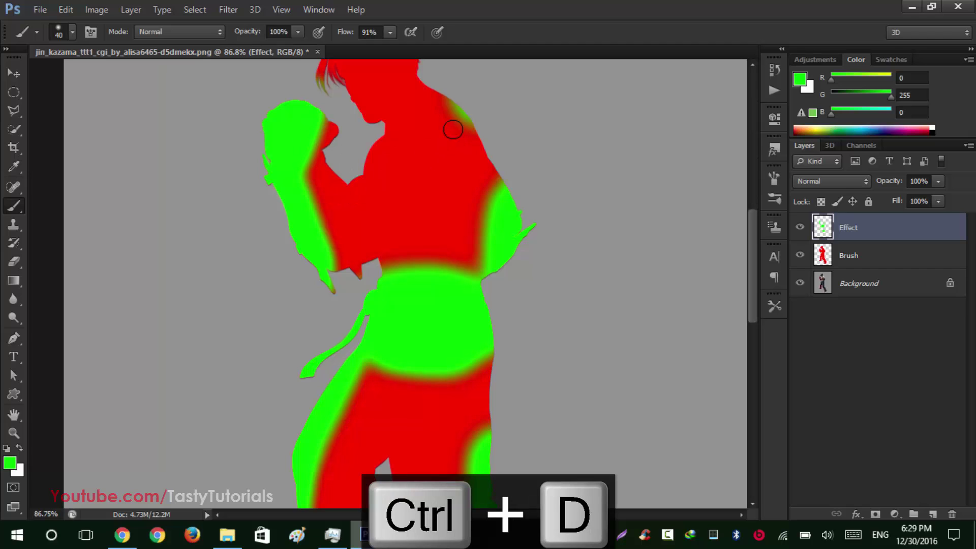
# Paint green patches on the chest, thigh and lower legs, undoing the stray leg strokes.
pyautogui.moveTo(410, 256)
pyautogui.mouseDown()
pyautogui.moveTo(383, 159)
pyautogui.moveTo(418, 194)
pyautogui.moveTo(348, 205)
pyautogui.moveTo(361, 204)
pyautogui.moveTo(356, 189)
pyautogui.moveTo(404, 165)
pyautogui.moveTo(397, 195)
pyautogui.moveTo(380, 114)
pyautogui.mouseUp()
pyautogui.moveTo(356, 287); pyautogui.dragTo(375, 316)
pyautogui.moveTo(280, 387); pyautogui.dragTo(305, 431)
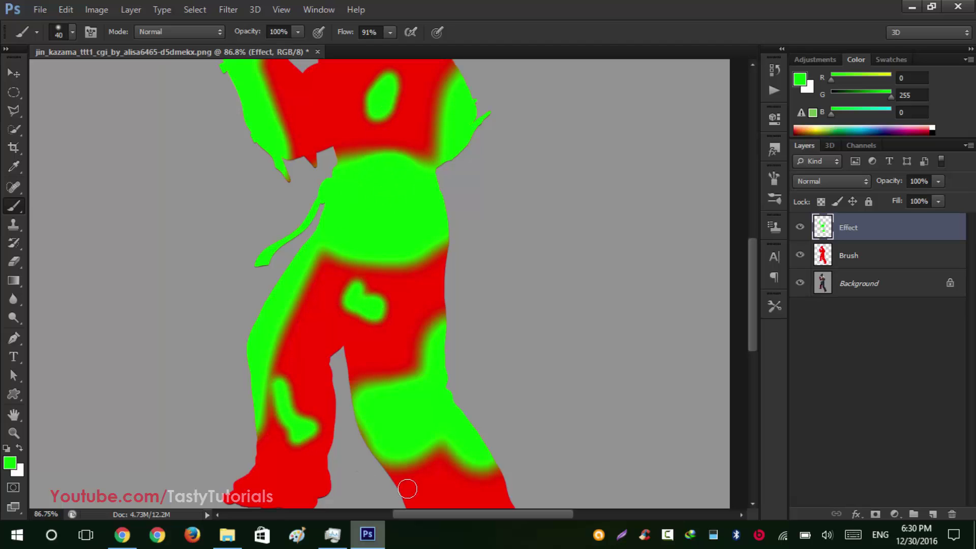
pyautogui.moveTo(407, 489); pyautogui.dragTo(449, 483)
pyautogui.hotkey('ctrl', 'alt', 'z')
pyautogui.hotkey('ctrl', 'alt', 'z')
pyautogui.hotkey('ctrl', 'alt', 'z')
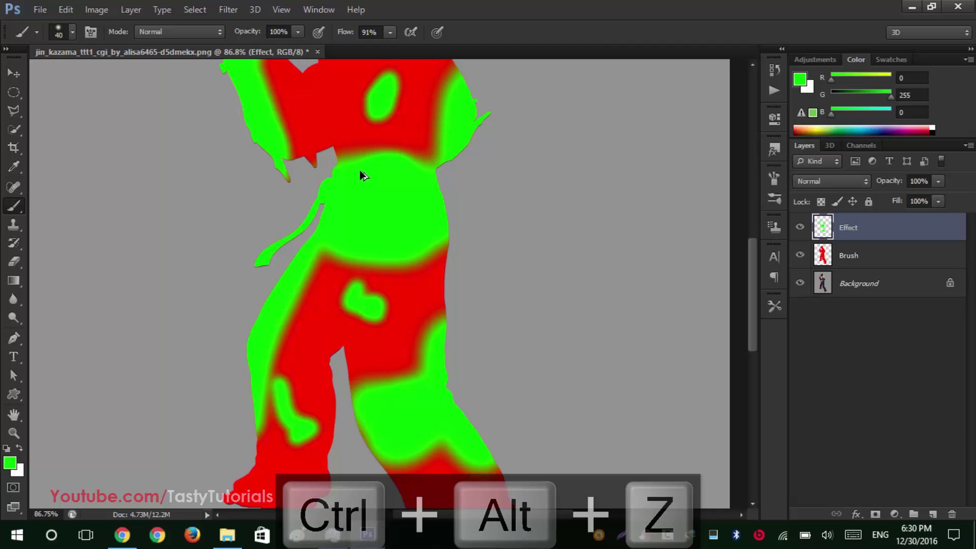
pyautogui.hotkey('ctrl', 'alt', 'z')
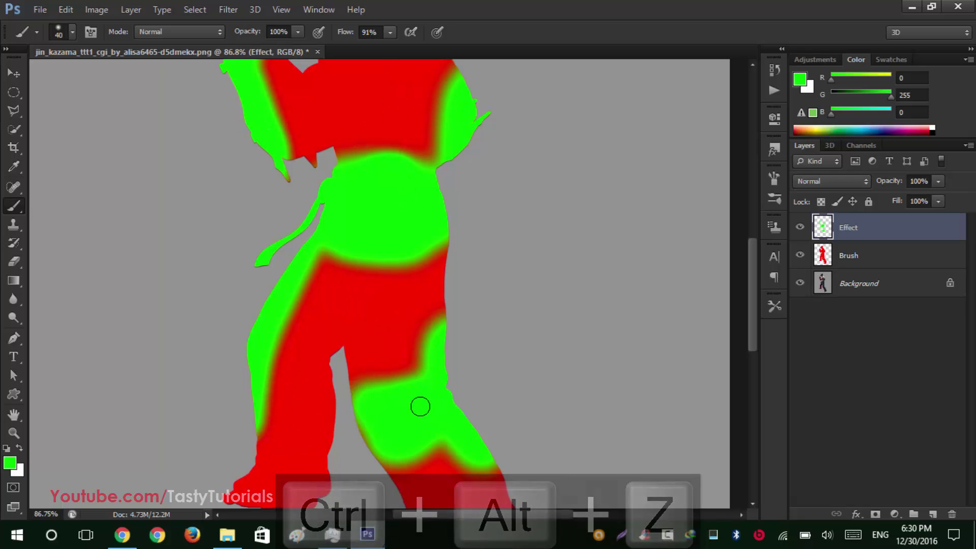
pyautogui.scroll(-5, 420, 405)
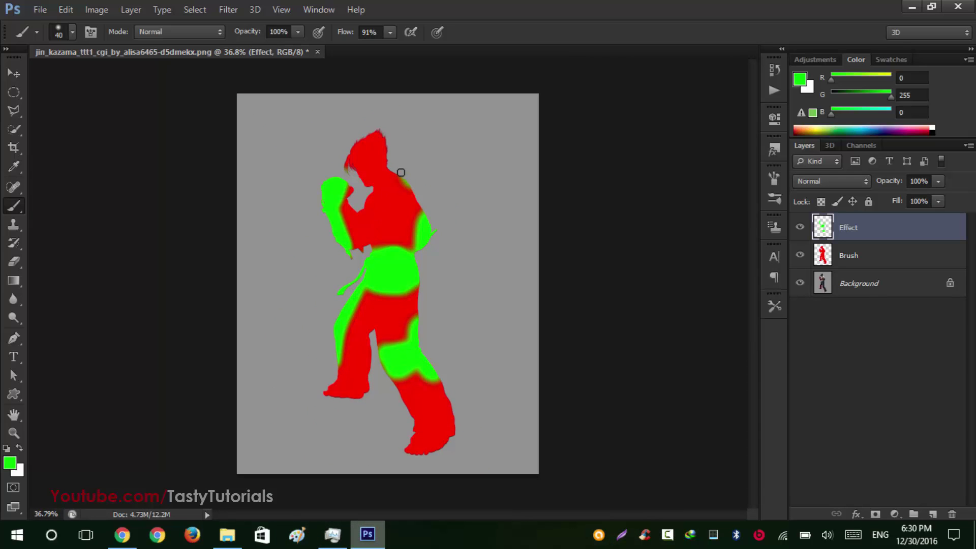
pyautogui.scroll(2, 339, 200)
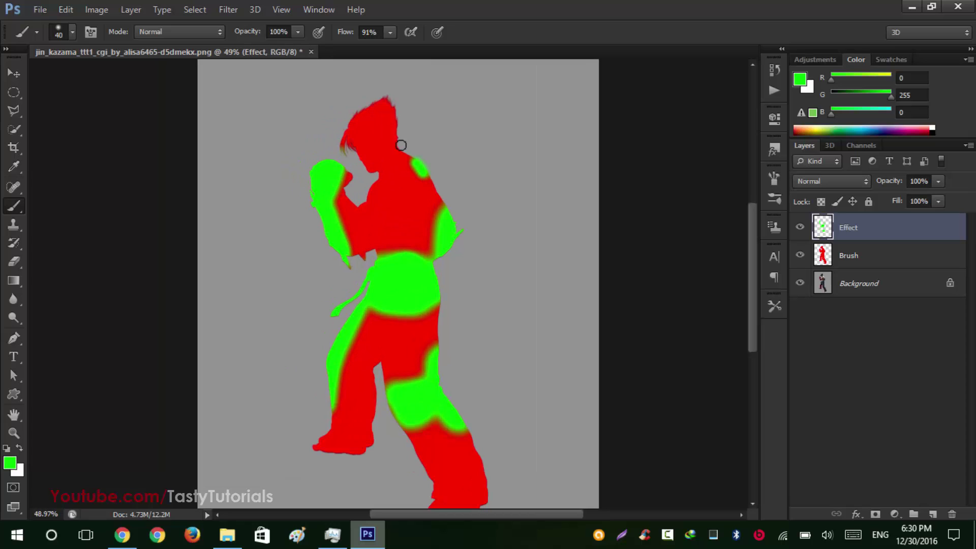
pyautogui.scroll(2, 381, 269)
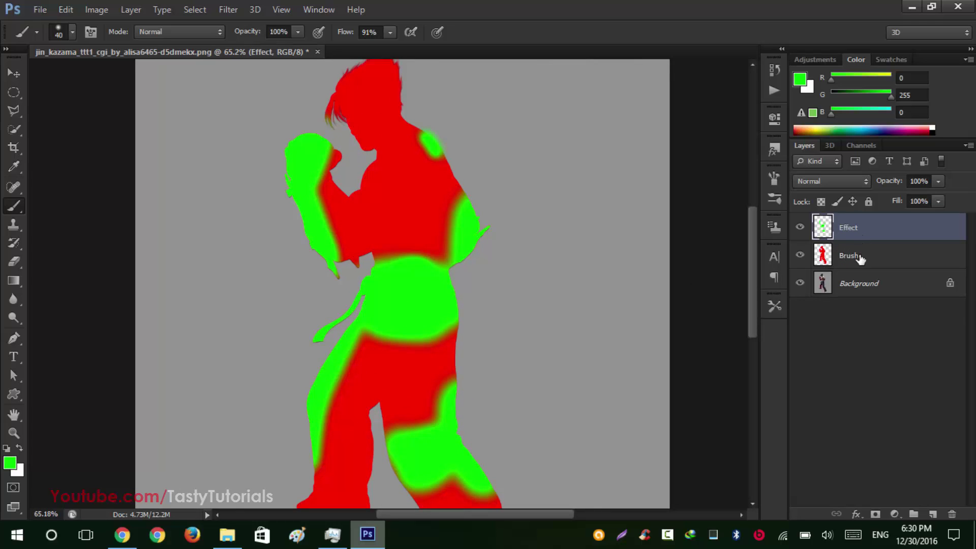
pyautogui.click(66, 10)
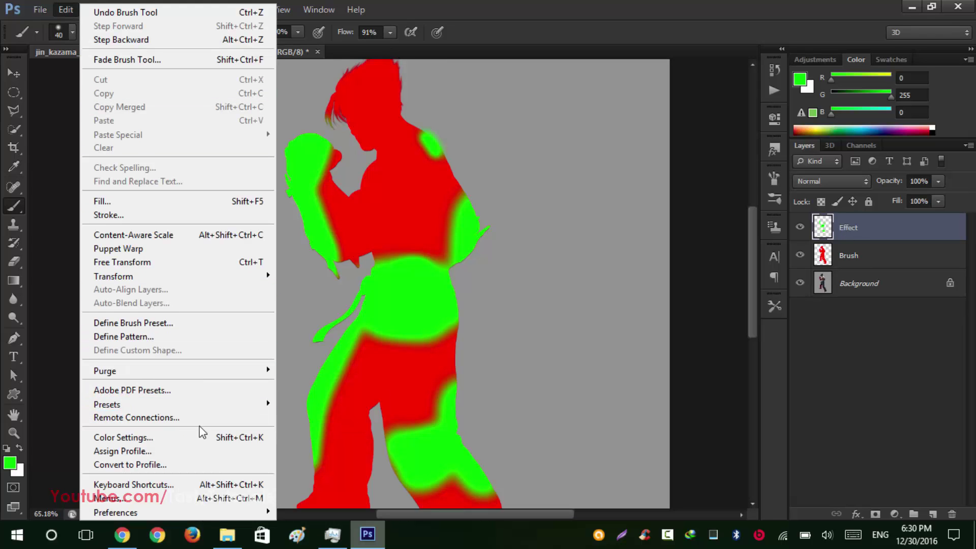
pyautogui.click(305, 405)
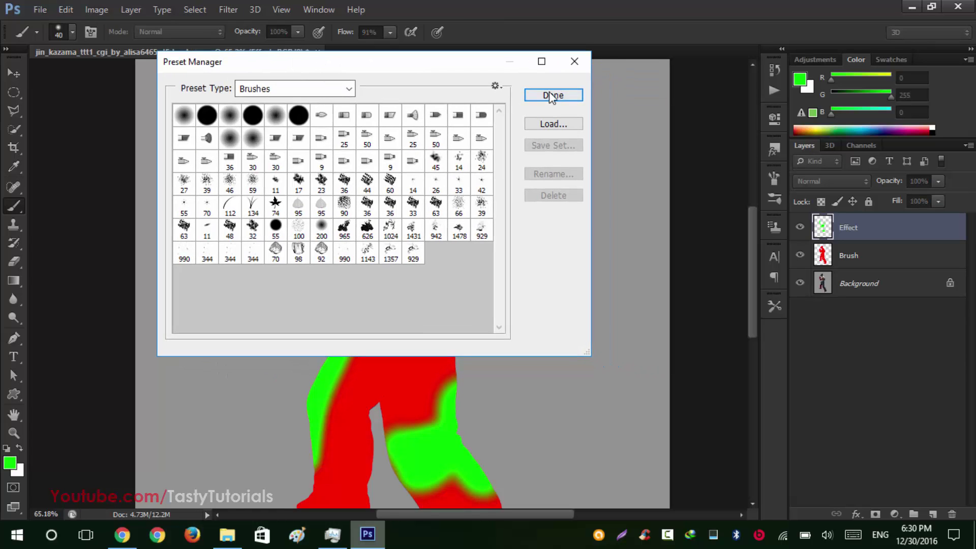
pyautogui.click(547, 123)
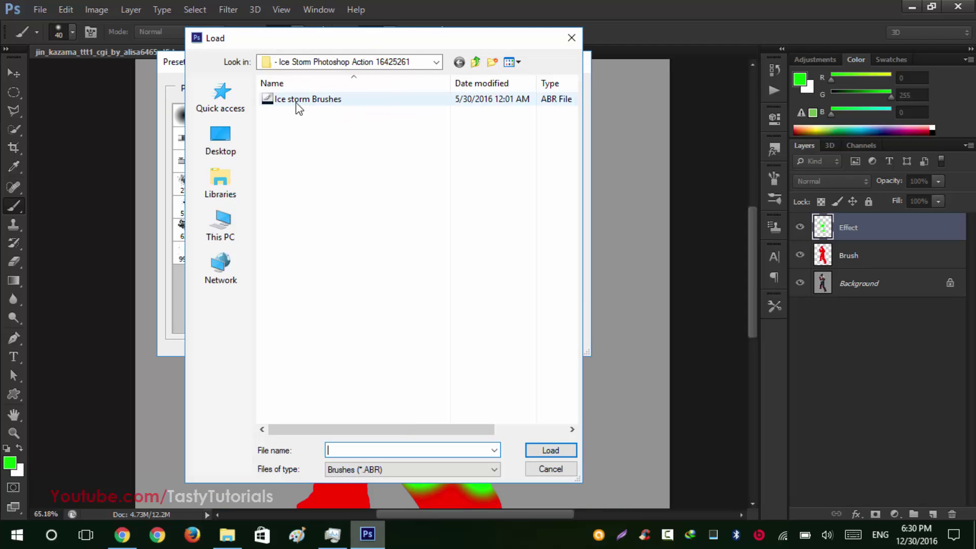
pyautogui.click(298, 104)
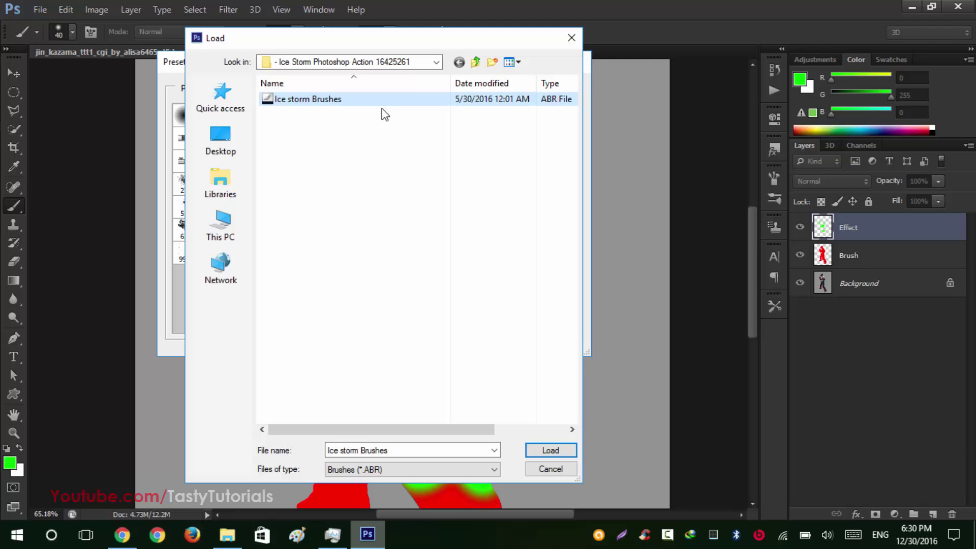
pyautogui.click(305, 102)
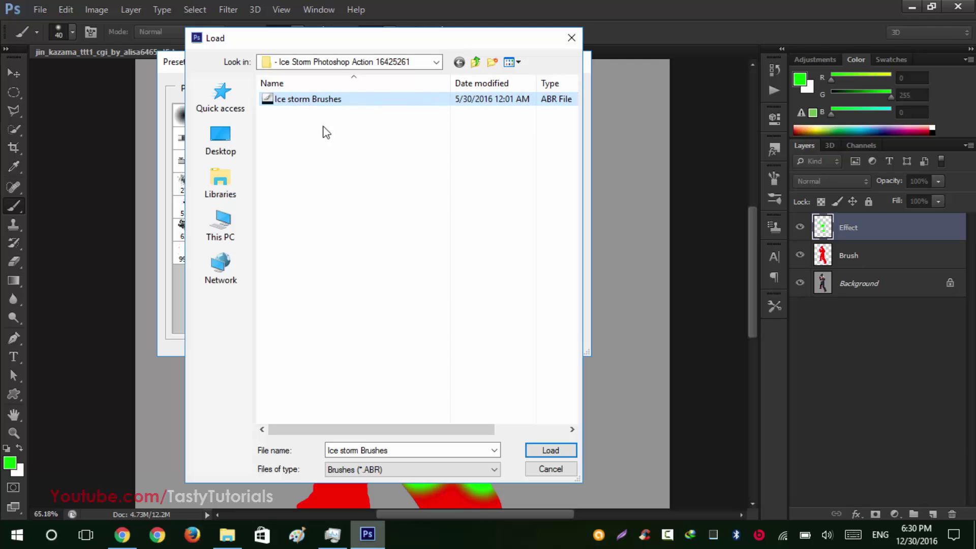
pyautogui.click(551, 468)
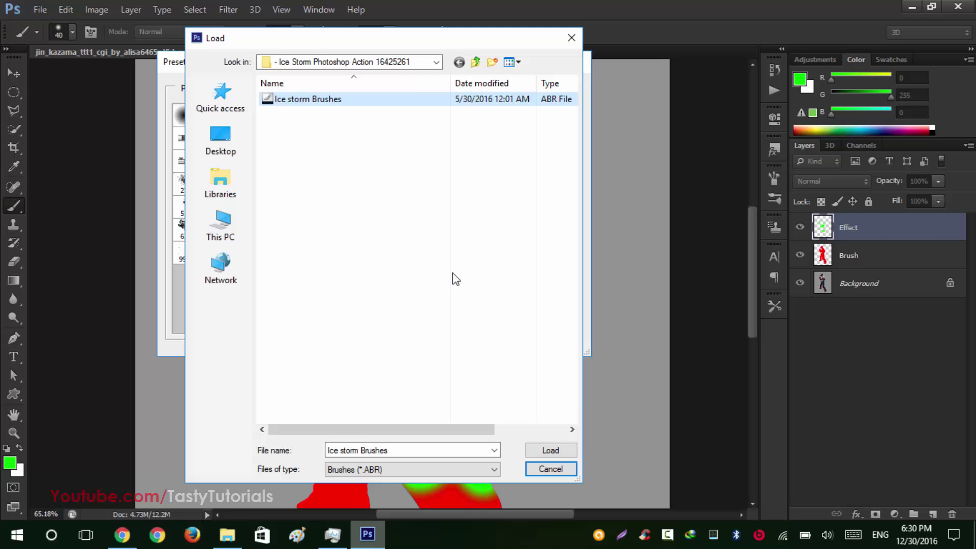
pyautogui.click(562, 473)
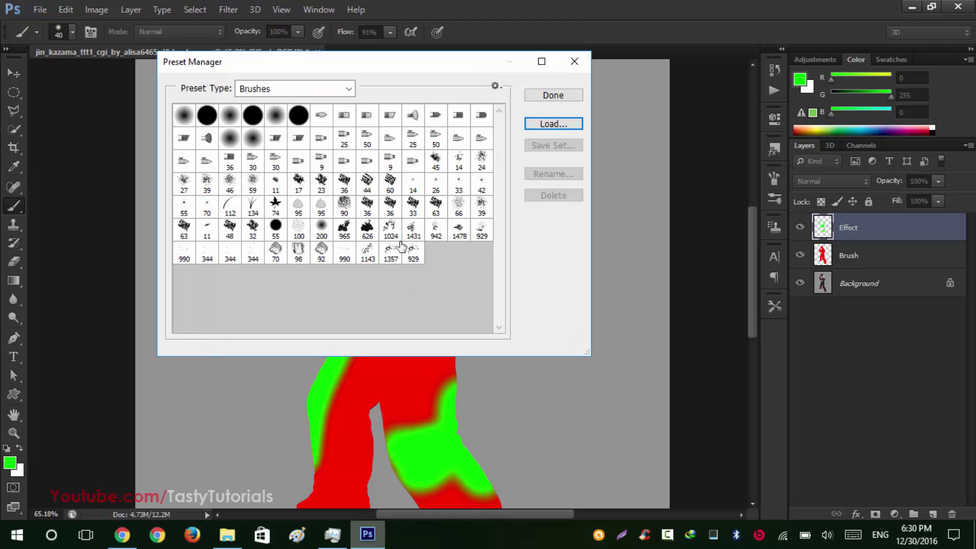
pyautogui.click(553, 96)
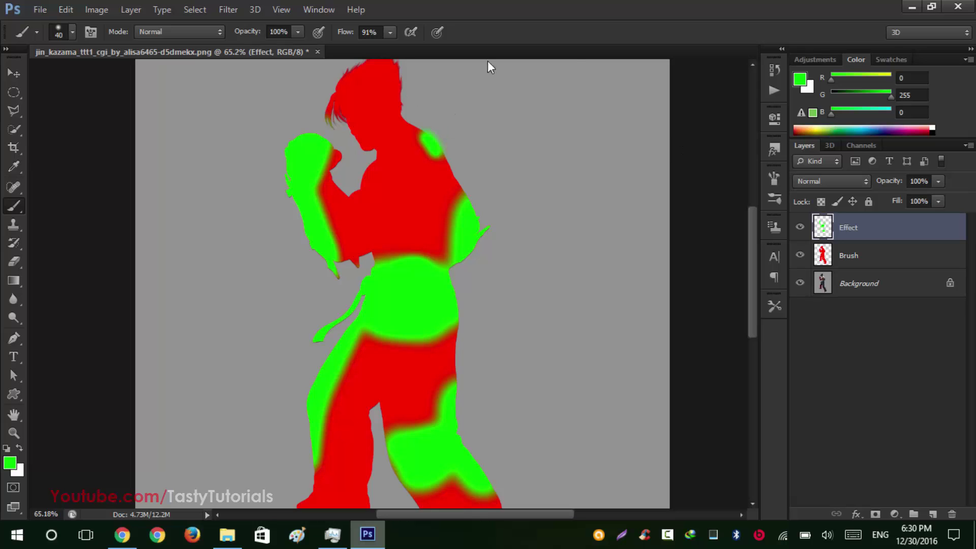
# Show the Actions panel and start Load Actions, picking the Ice Storm file before cancelling.
pyautogui.click(319, 9)
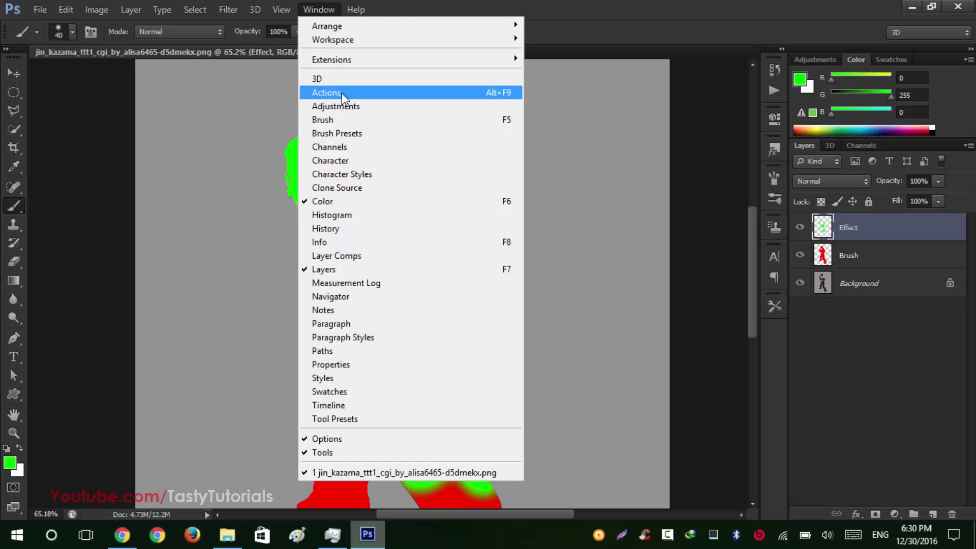
pyautogui.press('Escape')
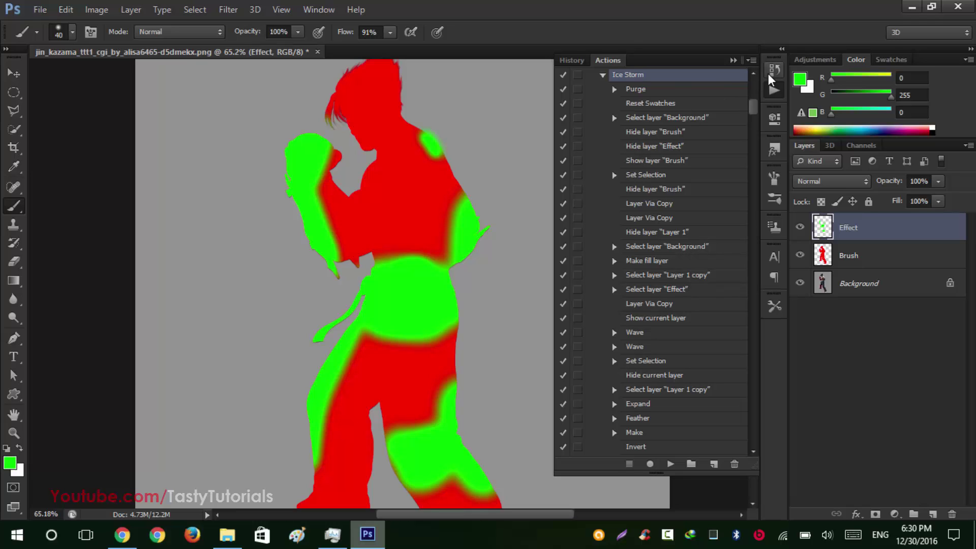
pyautogui.click(751, 60)
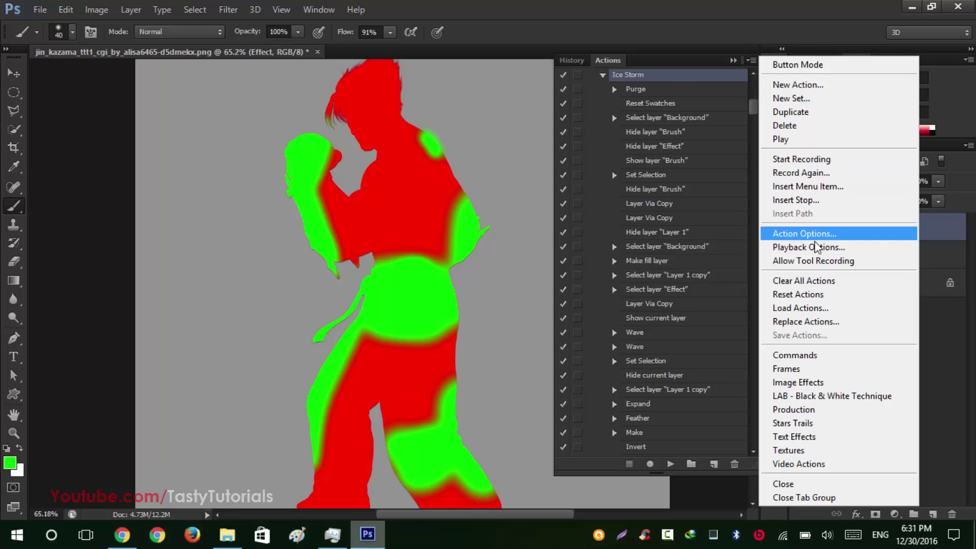
pyautogui.click(801, 308)
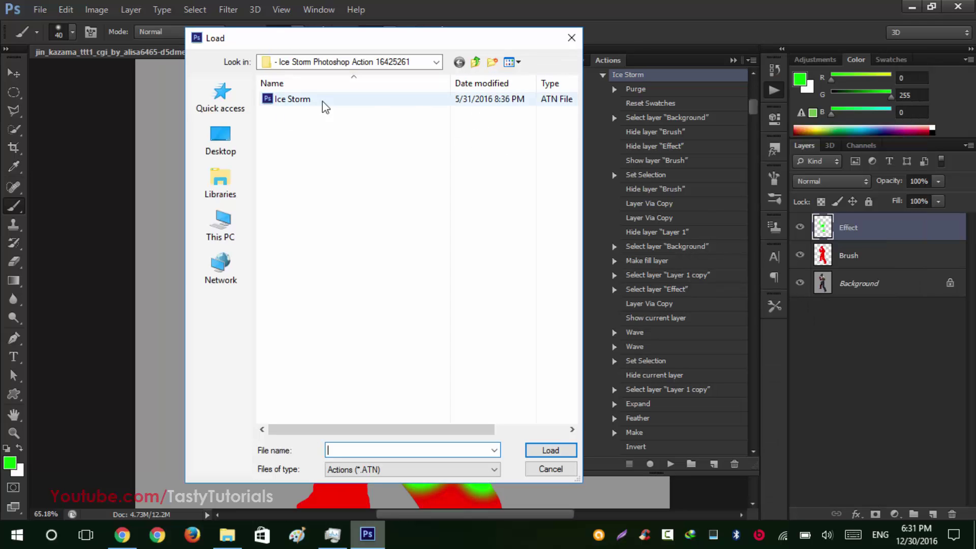
pyautogui.click(299, 99)
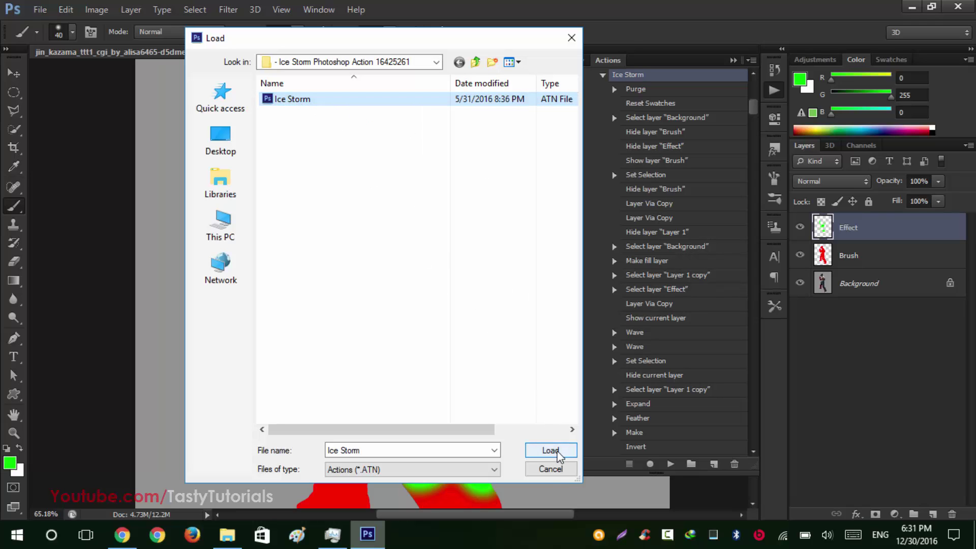
pyautogui.click(552, 469)
# Expand the Ice Storm action to list its recorded steps.
pyautogui.scroll(1, 656, 249)
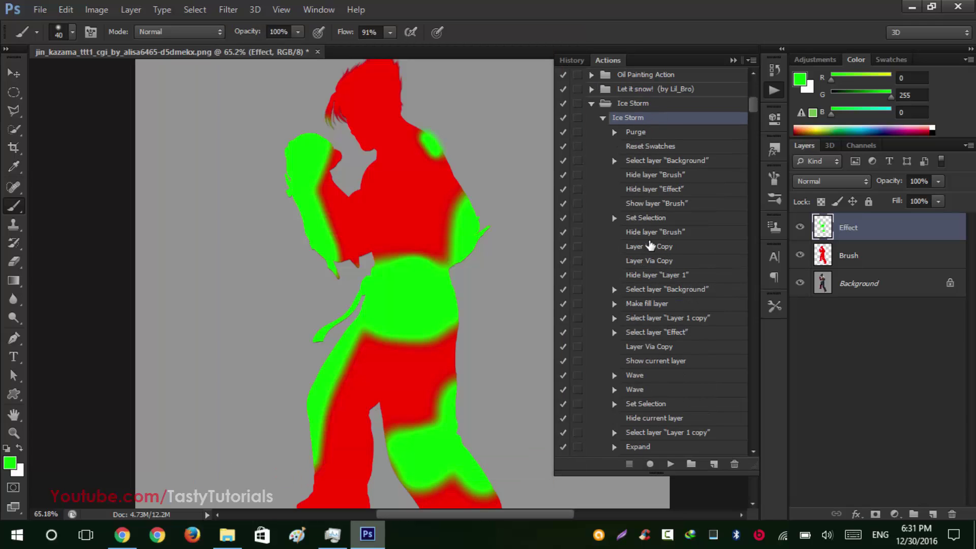
pyautogui.click(602, 118)
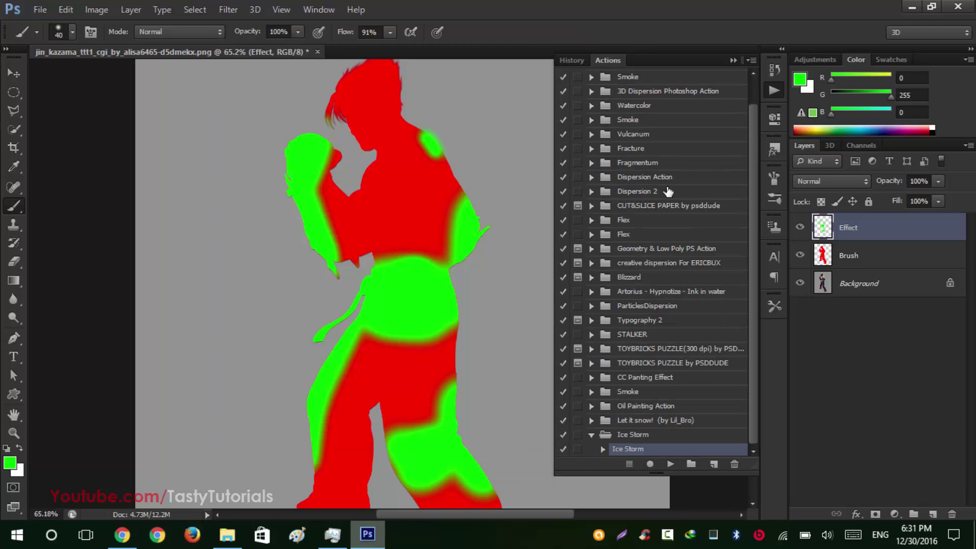
pyautogui.click(602, 449)
pyautogui.scroll(-3, 614, 340)
pyautogui.scroll(-6, 636, 307)
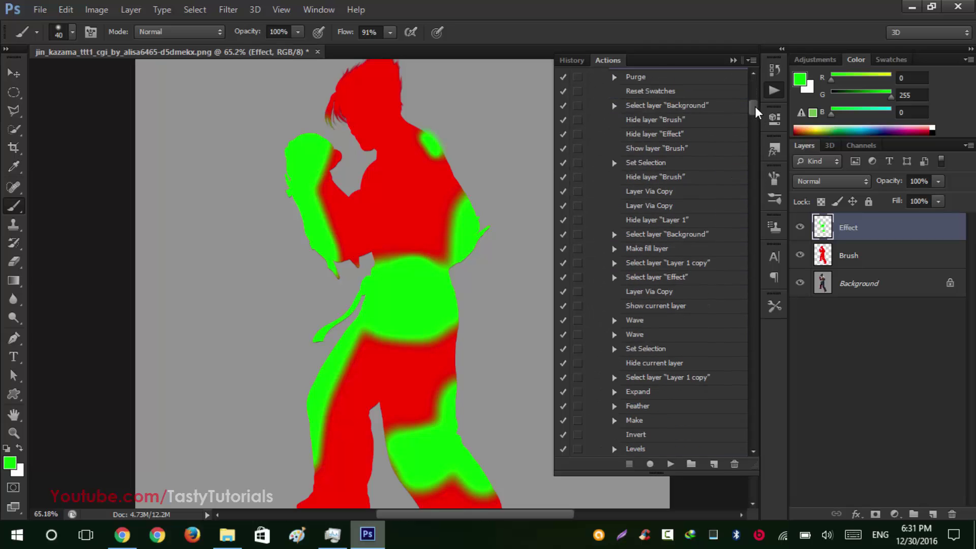
pyautogui.moveTo(753, 108); pyautogui.dragTo(732, 100)
pyautogui.scroll(-5, 717, 122)
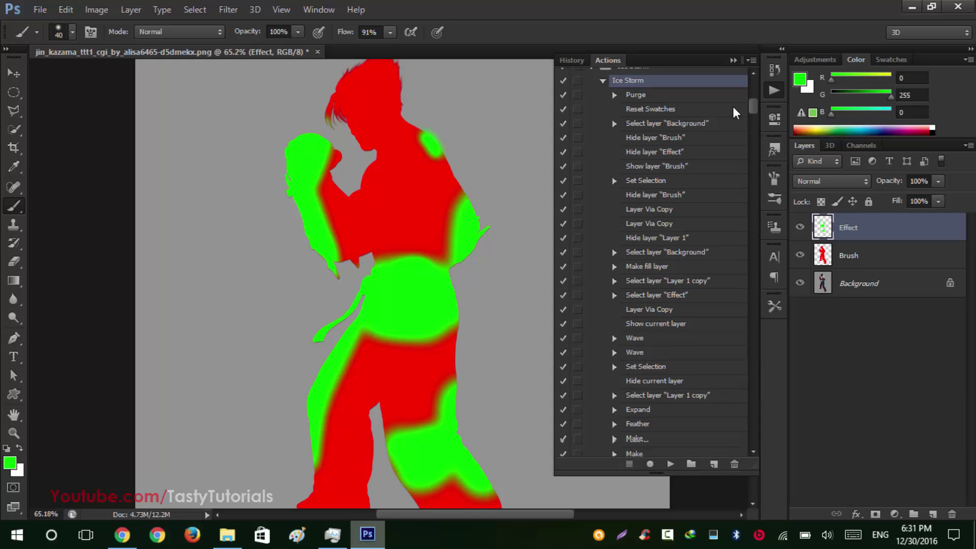
# Purge all cached memory with Edit > Purge > All and confirm the warning.
pyautogui.scroll(-1, 386, 155)
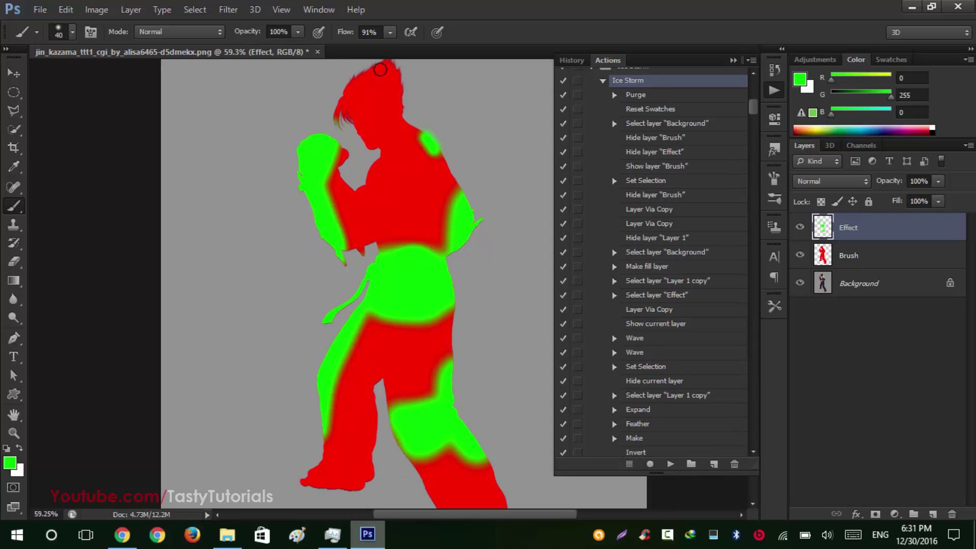
pyautogui.click(66, 10)
pyautogui.moveTo(189, 375)
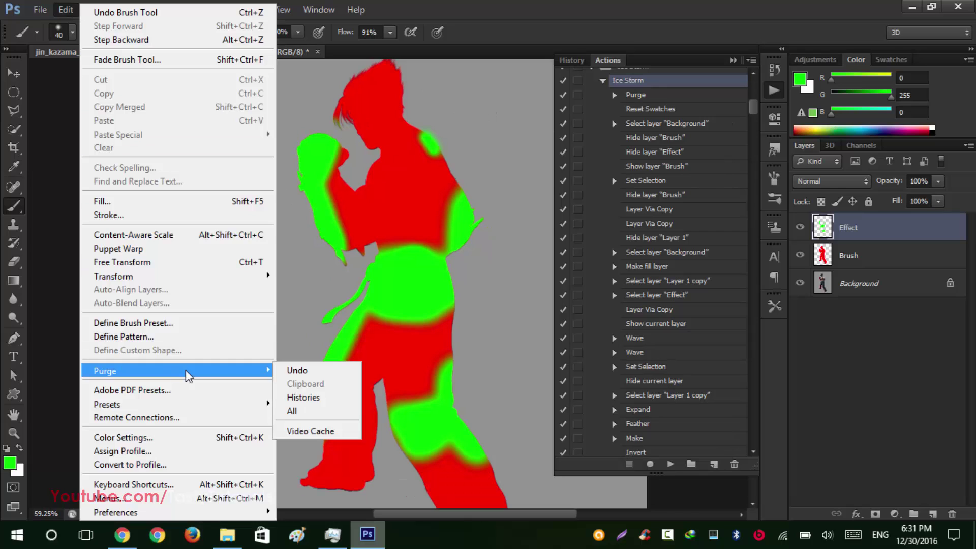
pyautogui.click(305, 410)
pyautogui.click(460, 202)
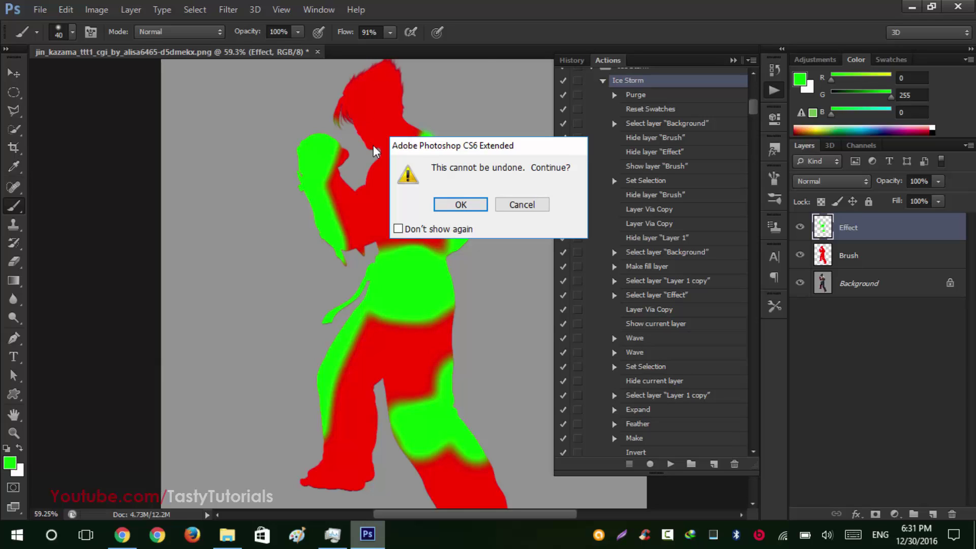
pyautogui.click(462, 206)
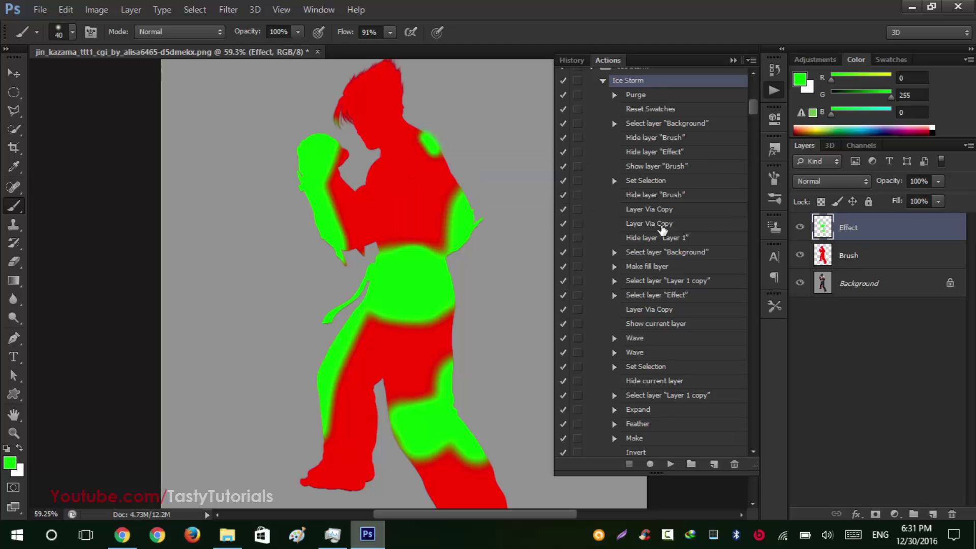
# Reselect the Effect layer after clicking through Brush and Background.
pyautogui.click(861, 254)
pyautogui.click(872, 285)
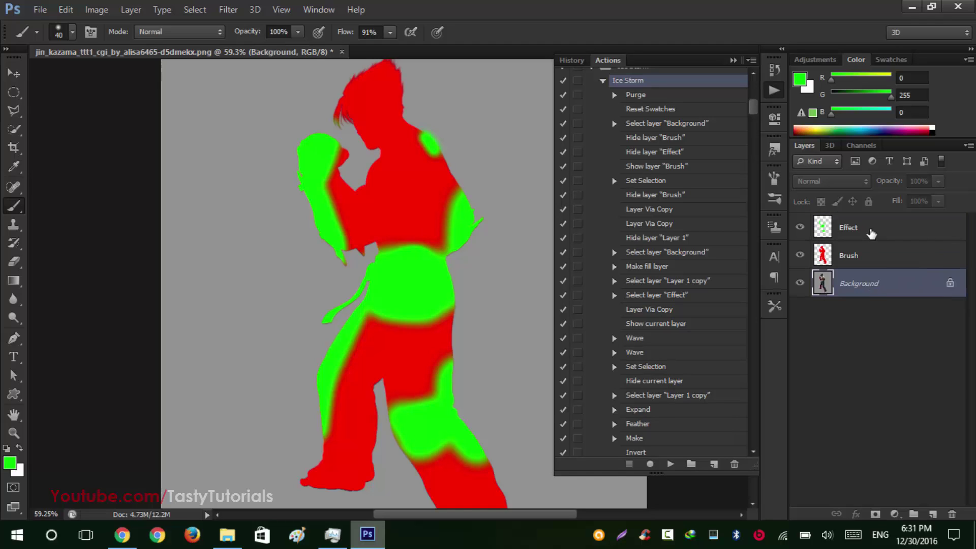
pyautogui.click(858, 238)
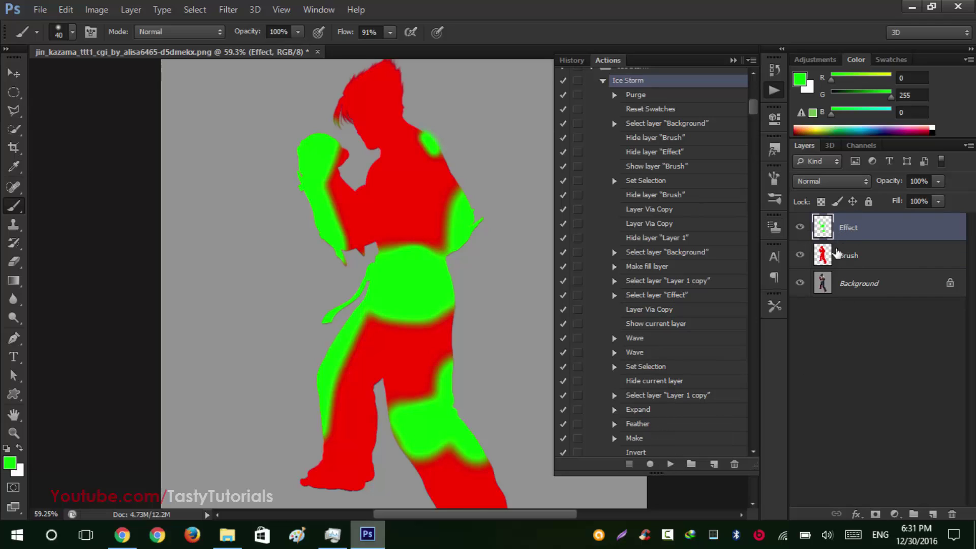
# Select the whole Ice Storm action and play it on the fighter image.
pyautogui.click(632, 97)
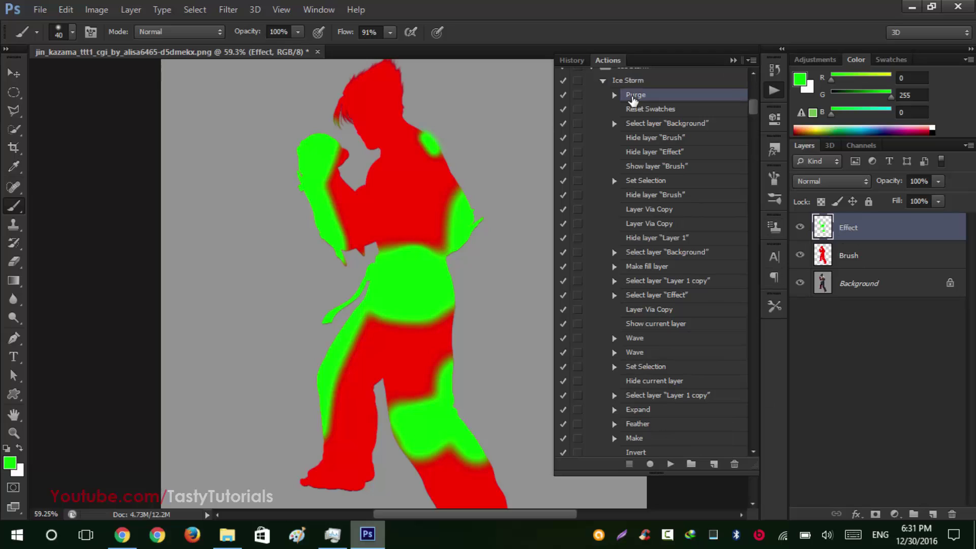
pyautogui.click(633, 84)
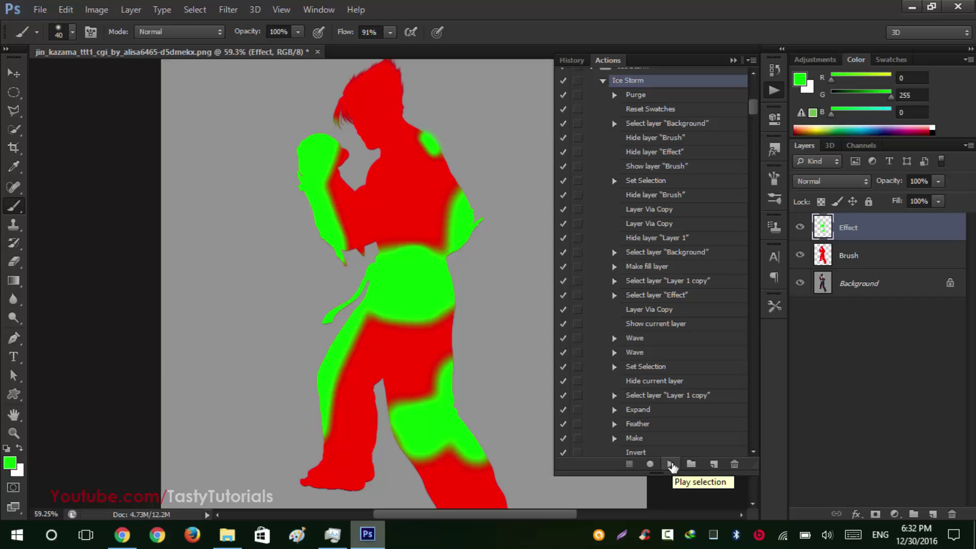
pyautogui.click(671, 465)
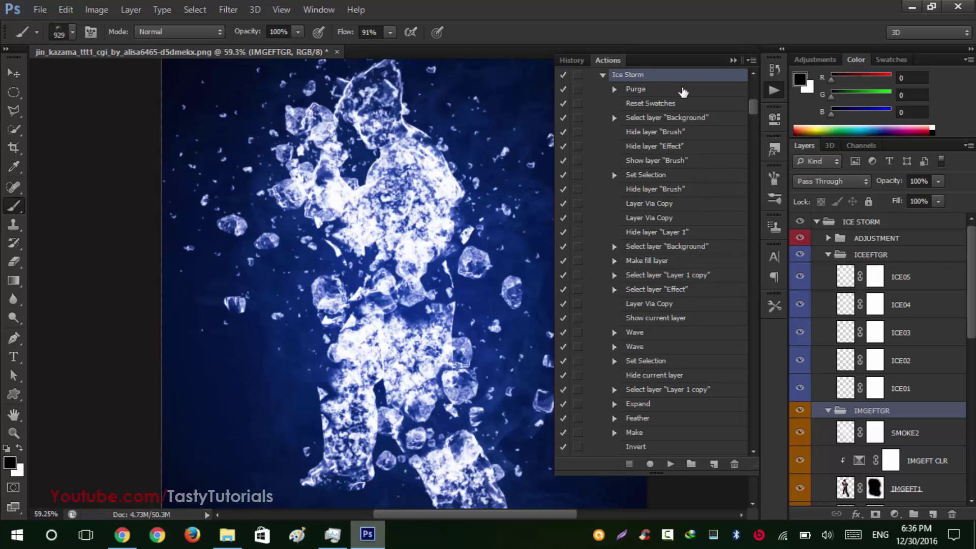
# Collapse the Actions panel and select the Move tool with the full ice artwork in view.
pyautogui.click(732, 61)
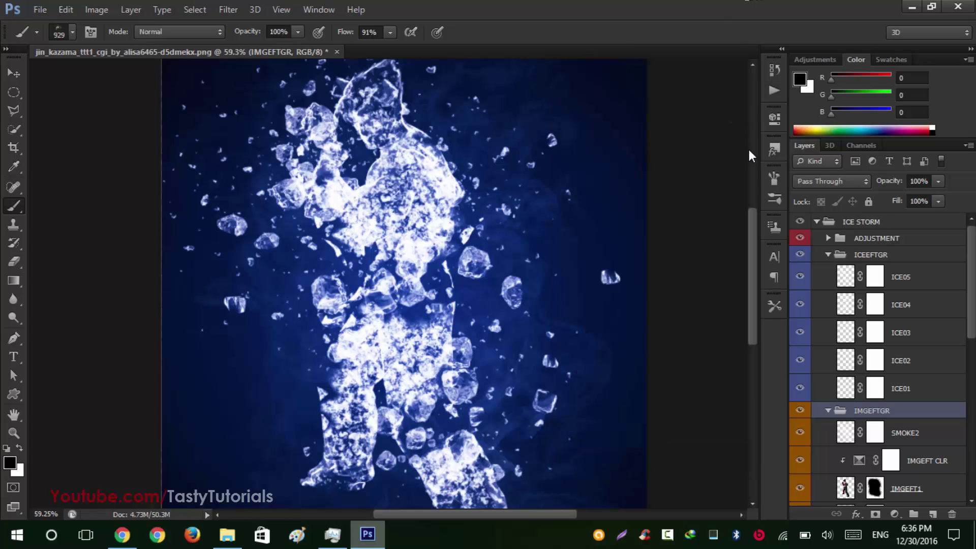
pyautogui.scroll(-3, 564, 233)
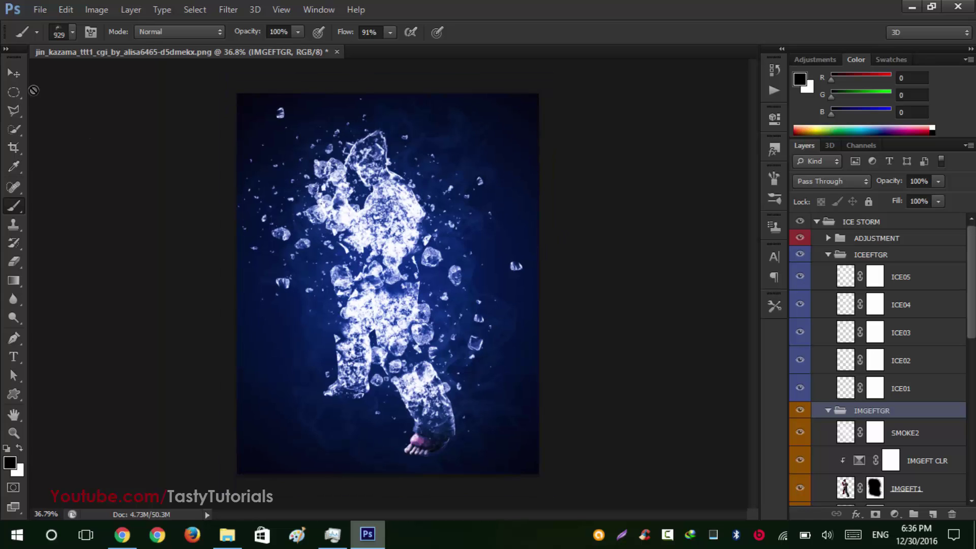
pyautogui.click(13, 73)
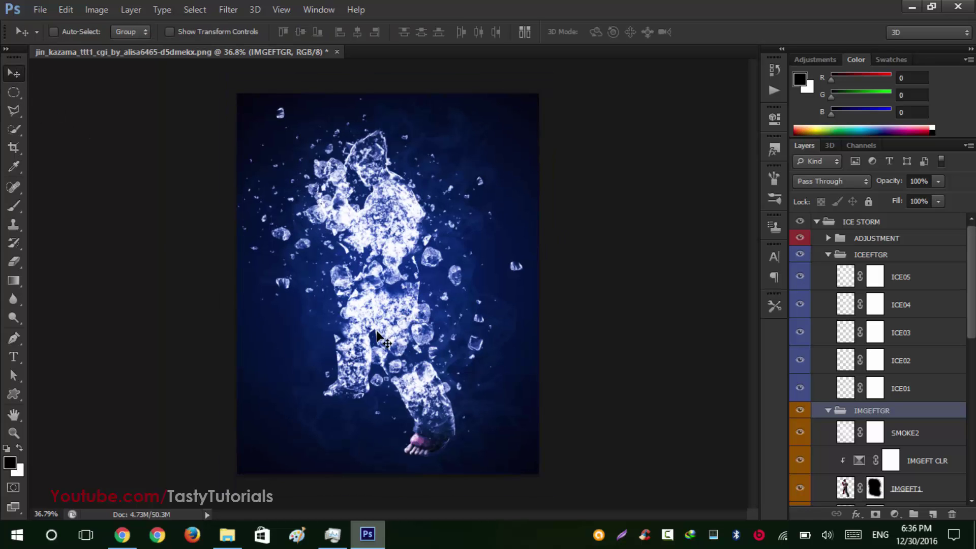
pyautogui.scroll(4, 383, 335)
pyautogui.scroll(-3, 382, 336)
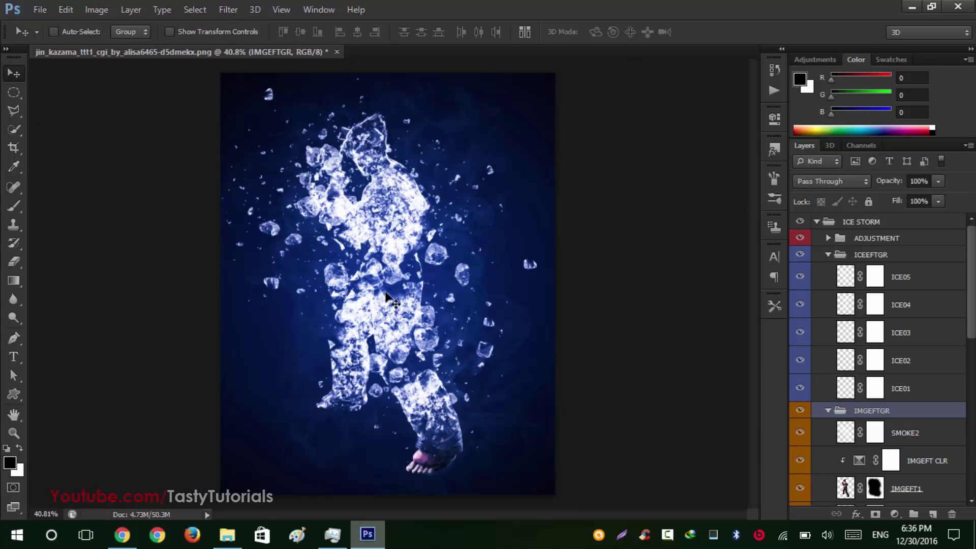
pyautogui.scroll(1, 360, 326)
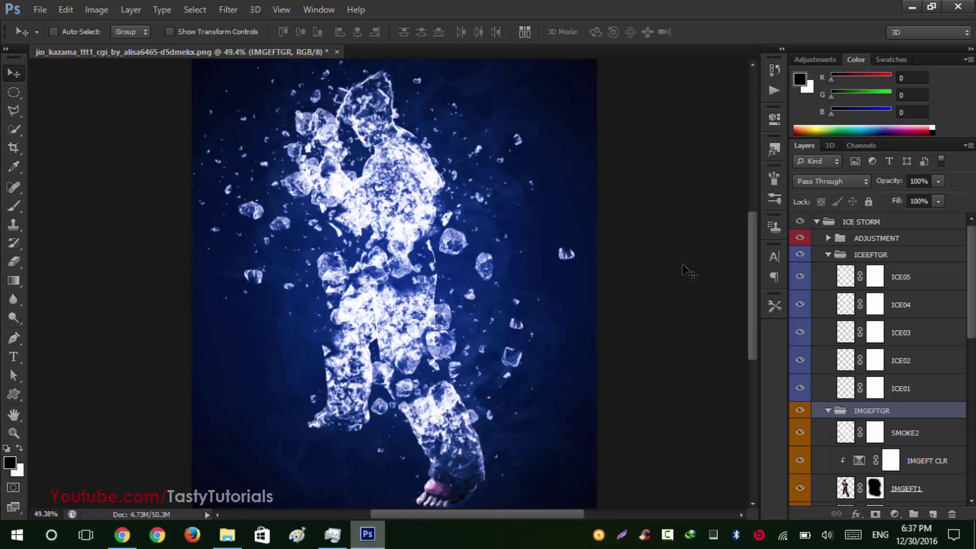
# Load the Brush layer's painted figure area as a selection and target the Background photo layer.
pyautogui.click(816, 222)
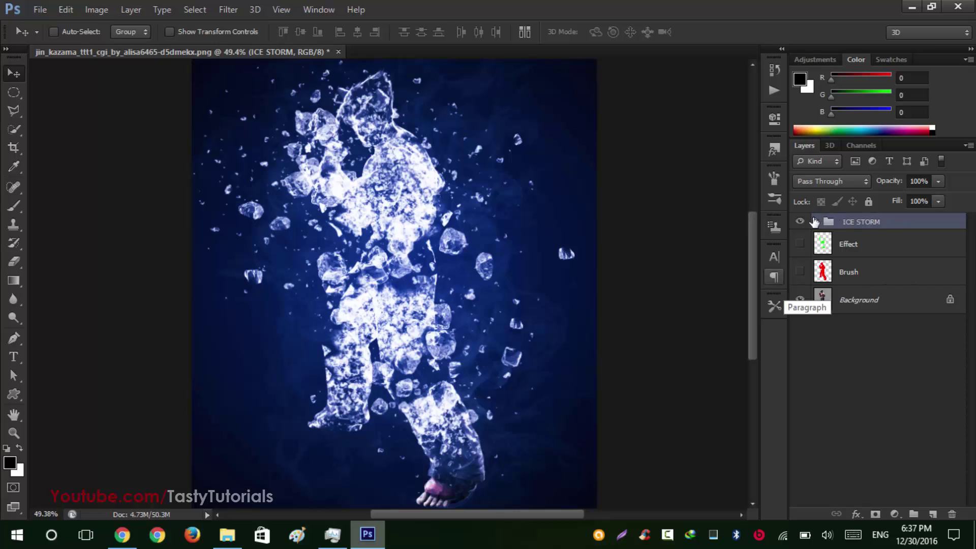
pyautogui.click(816, 222)
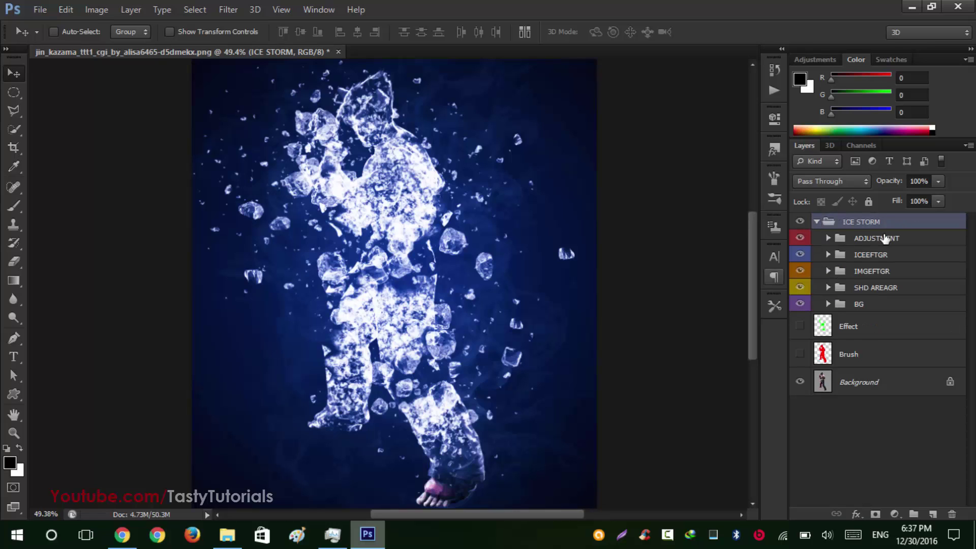
pyautogui.keyDown('ctrl'); pyautogui.click(831, 354); pyautogui.keyUp('ctrl')
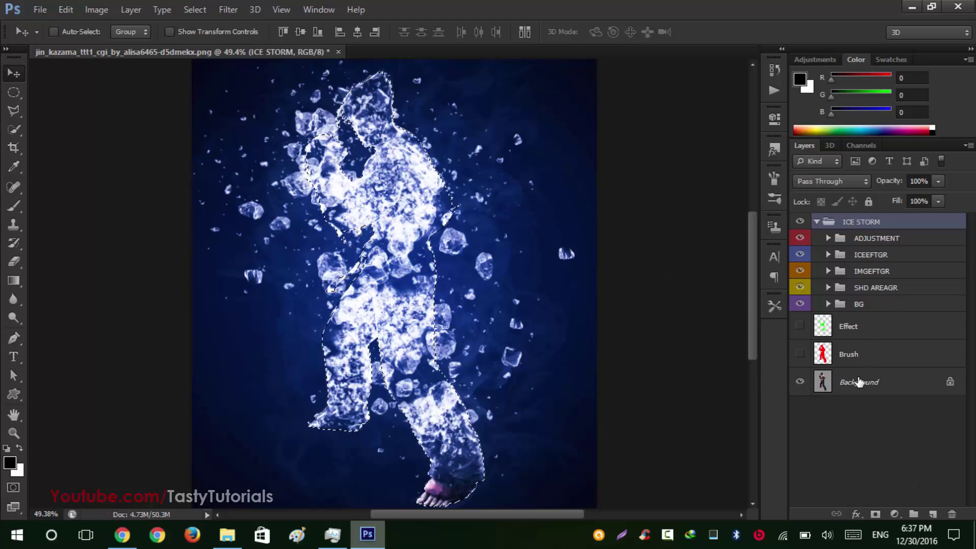
pyautogui.click(819, 393)
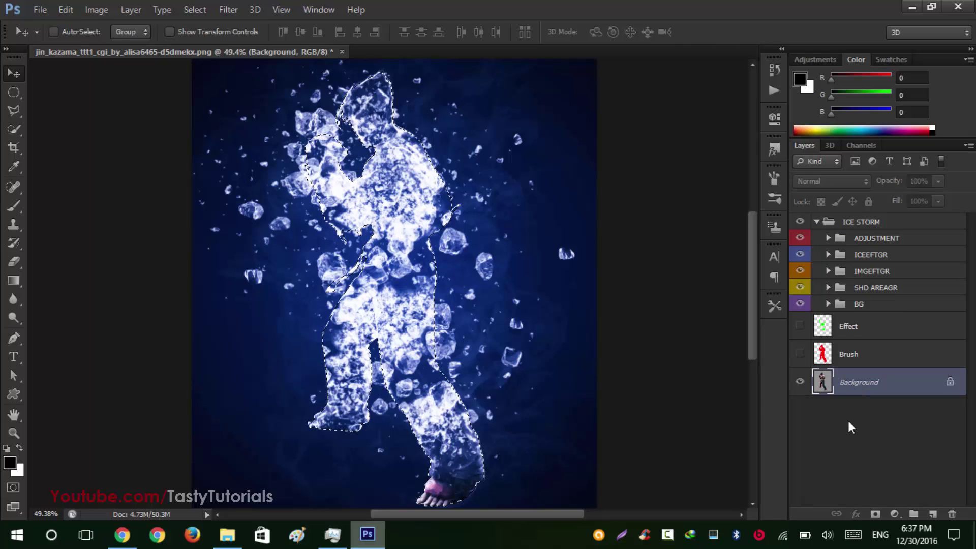
# Copy the selected figure to Layer 1 and move it into ICE STORM above IMGEFTGR.
pyautogui.hotkey('ctrl', 'j')
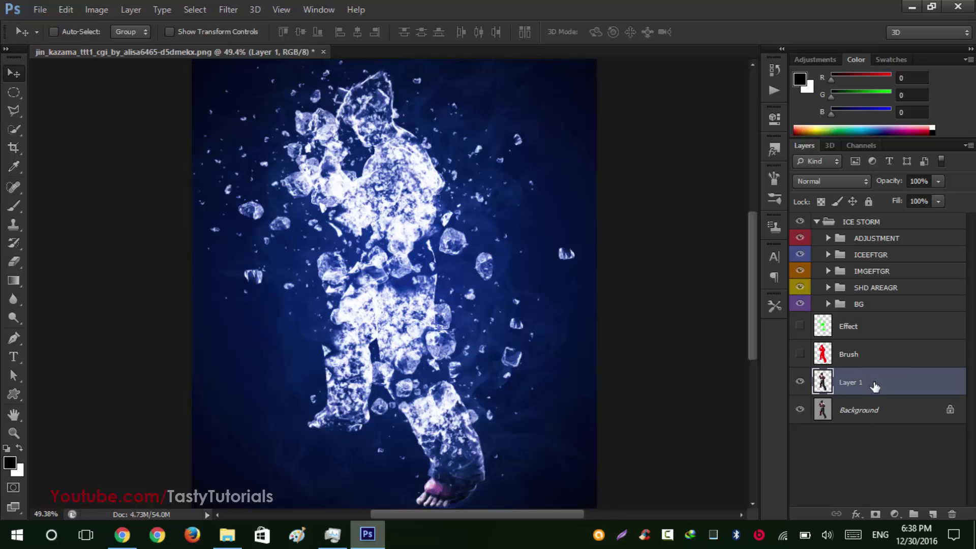
pyautogui.moveTo(869, 382); pyautogui.dragTo(864, 264)
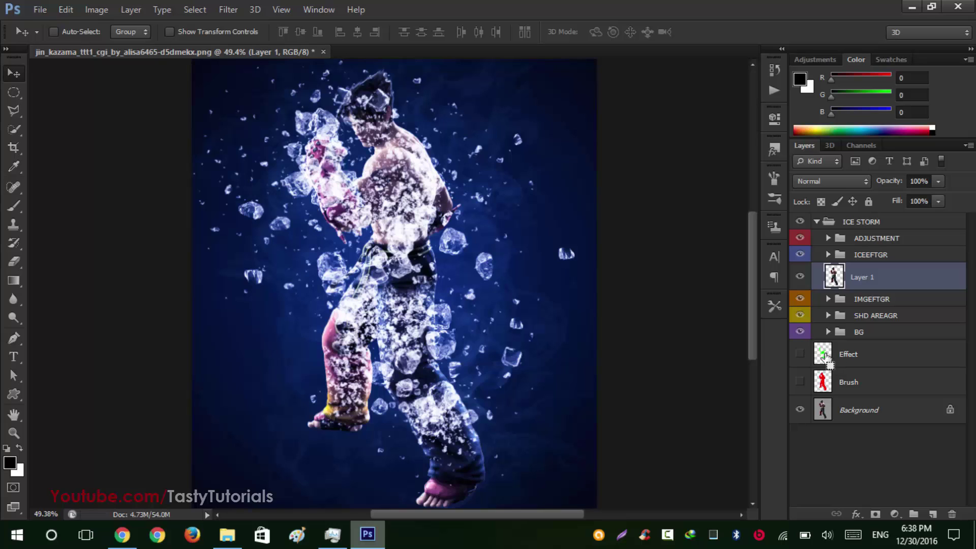
# Mask Layer 1 with the Effect layer's selection, then invert the mask and check the figure.
pyautogui.keyDown('ctrl'); pyautogui.click(824, 354); pyautogui.keyUp('ctrl')
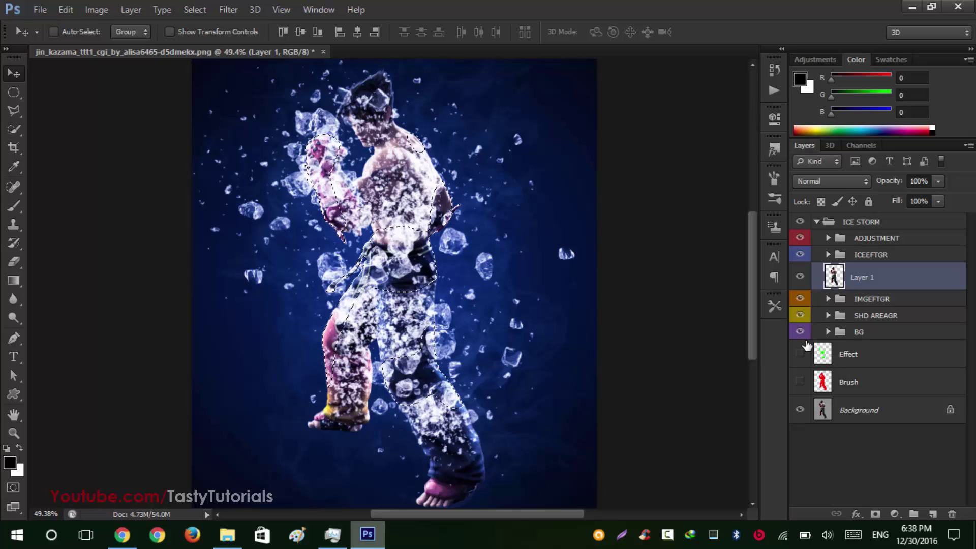
pyautogui.click(876, 514)
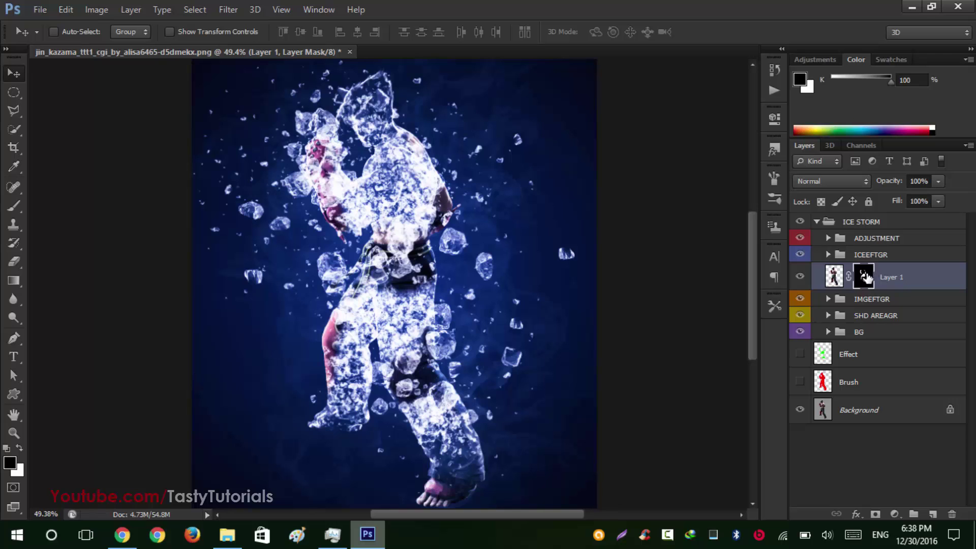
pyautogui.hotkey('ctrl', 'i')
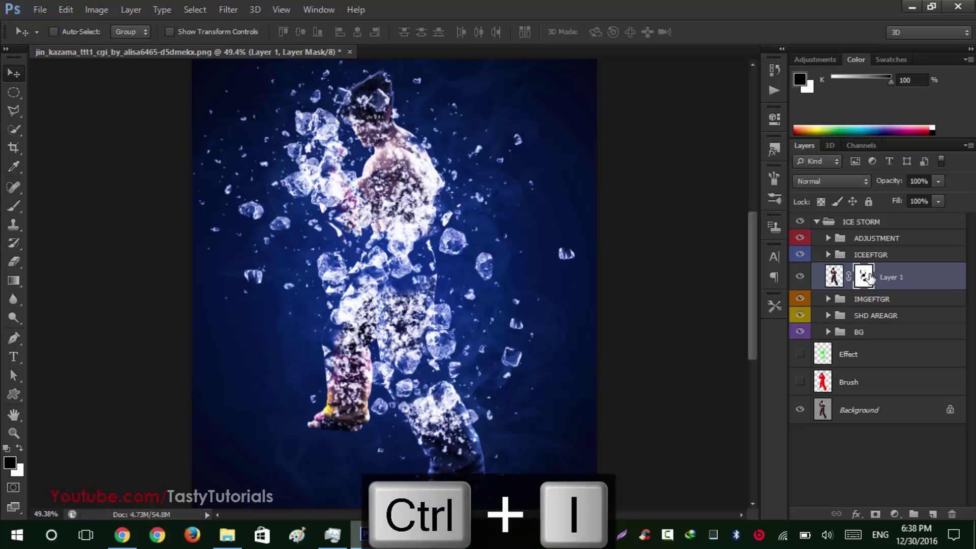
pyautogui.scroll(3, 375, 148)
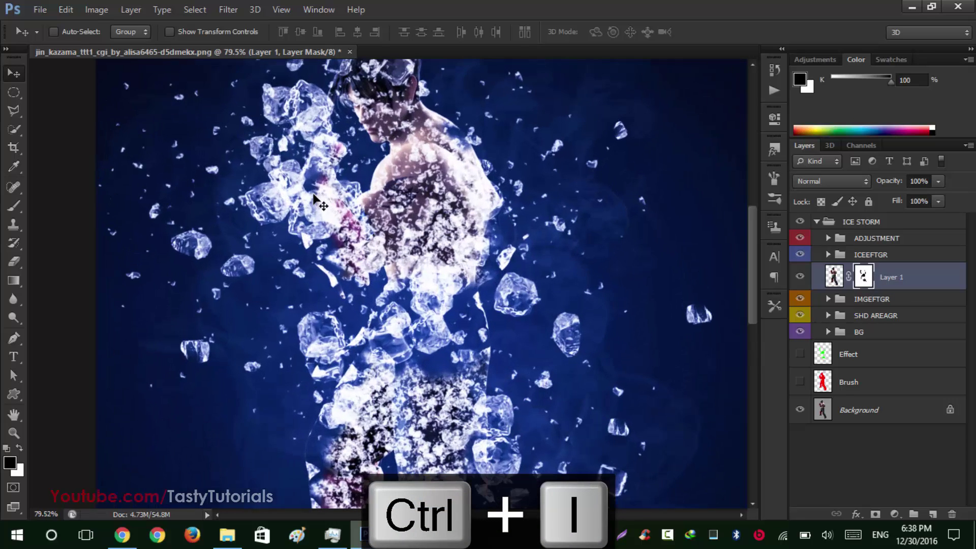
pyautogui.scroll(-3, 425, 216)
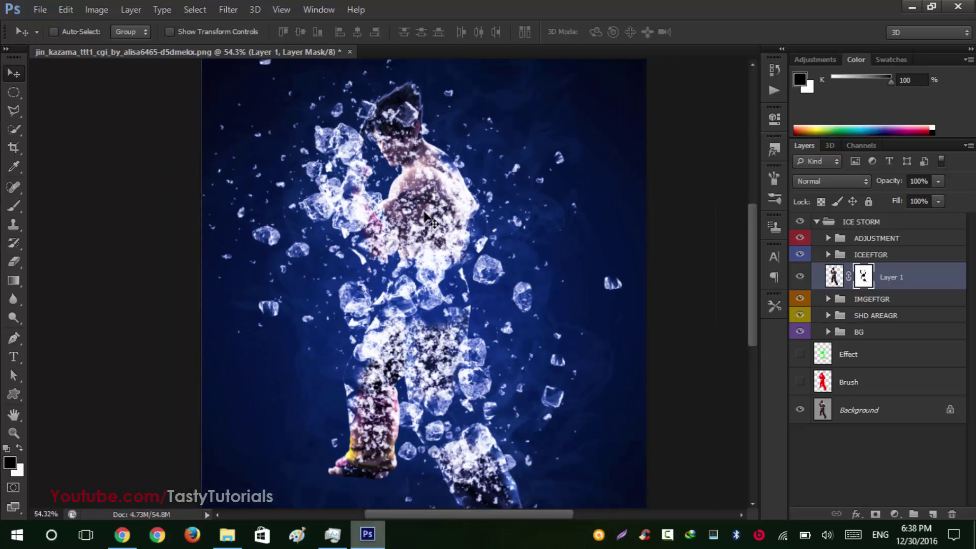
pyautogui.scroll(5, 412, 106)
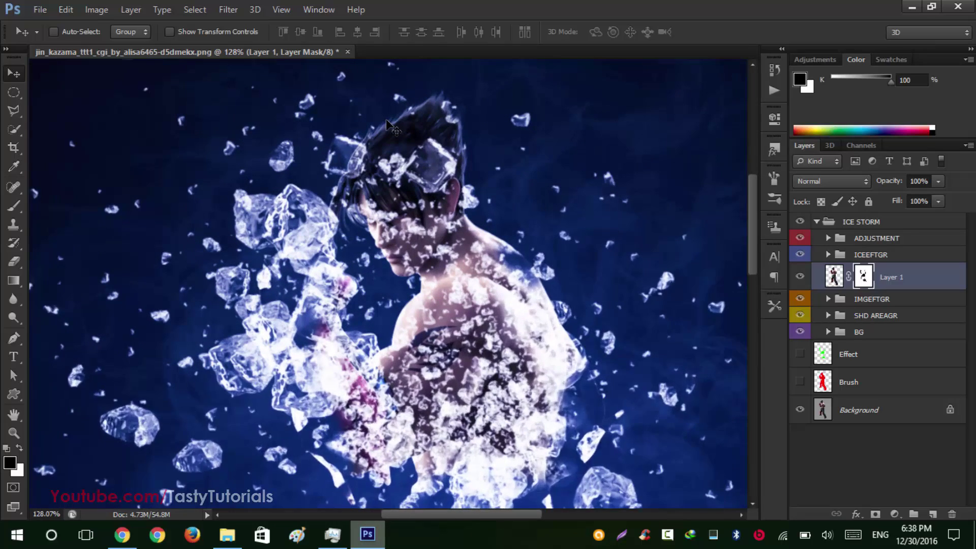
pyautogui.scroll(-1, 421, 152)
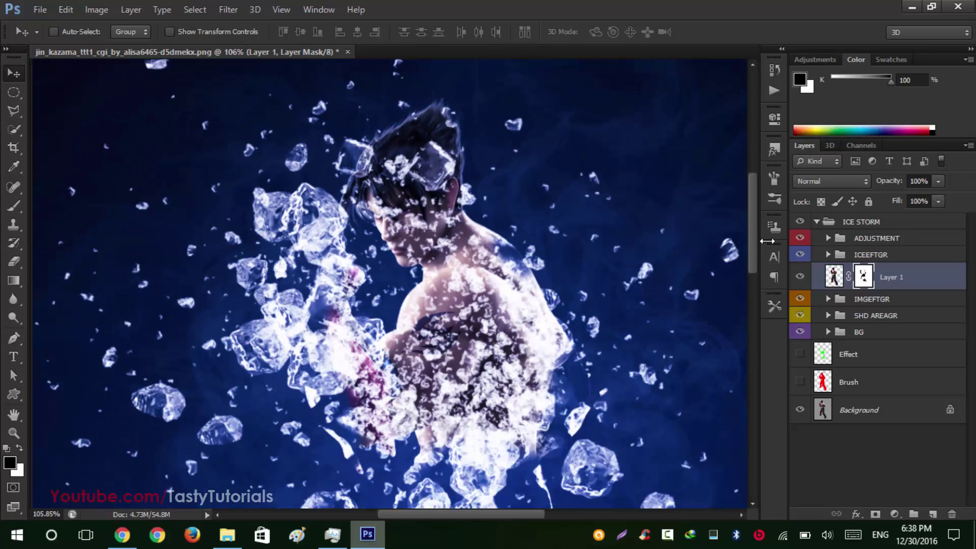
# Load the figure outline as a selection and pick the hard round brush.
pyautogui.keyDown('ctrl'); pyautogui.click(823, 382); pyautogui.keyUp('ctrl')
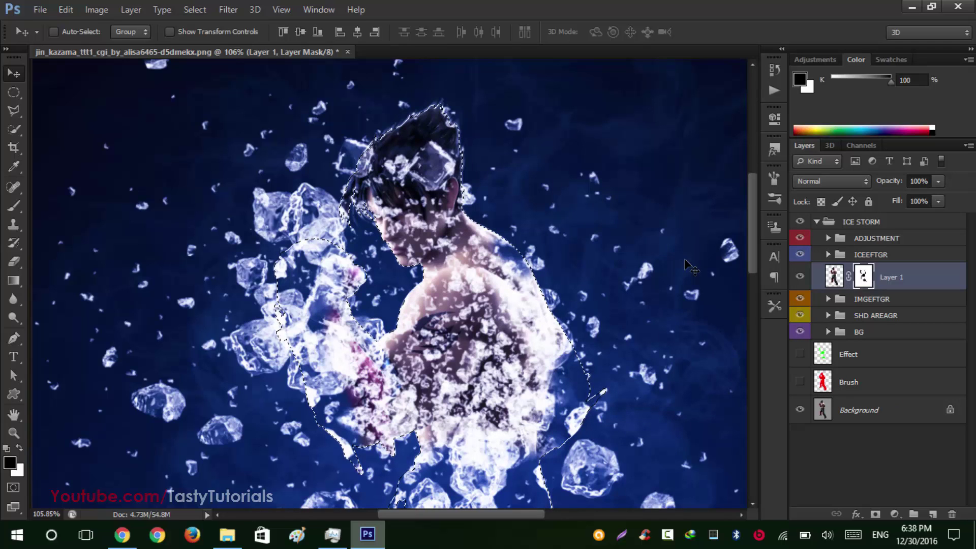
pyautogui.press('b')
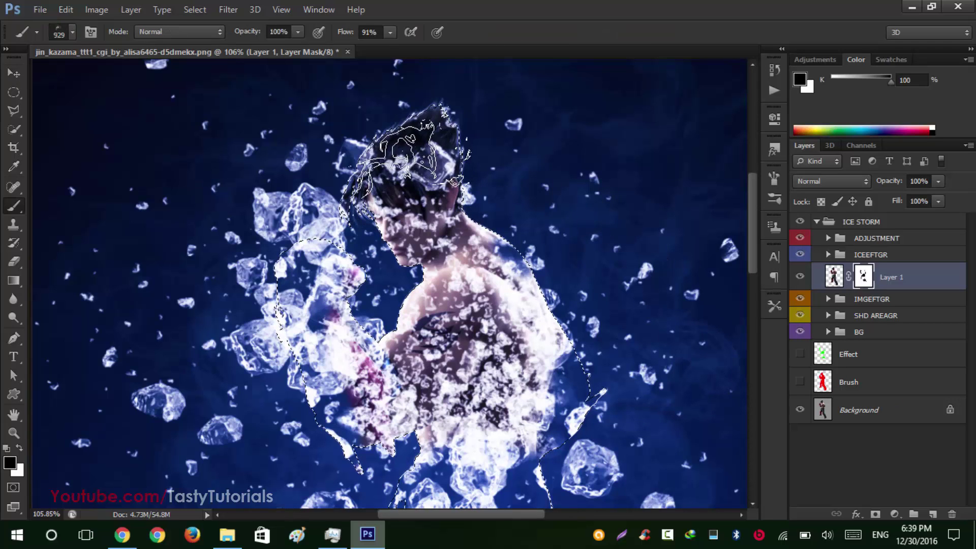
pyautogui.rightClick(702, 312)
pyautogui.moveTo(791, 382); pyautogui.dragTo(794, 274)
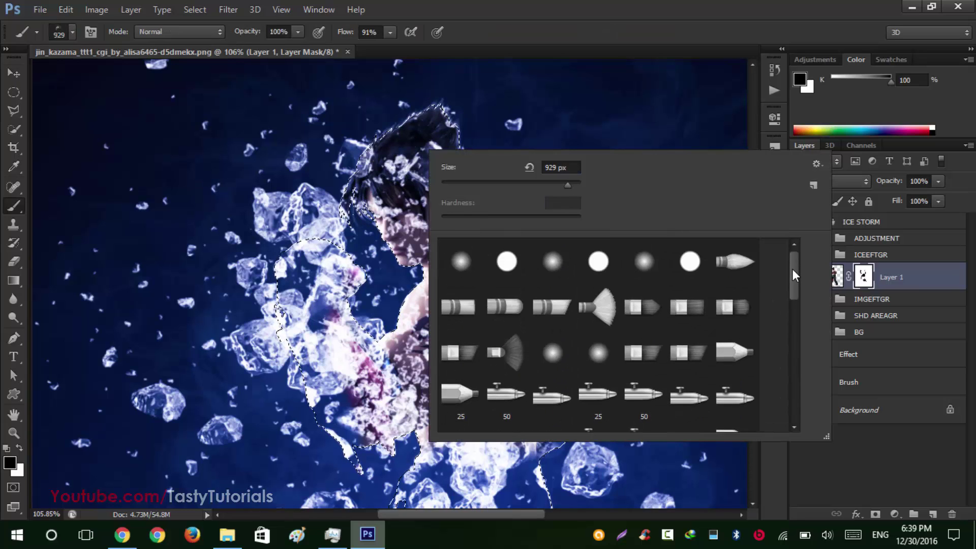
pyautogui.click(507, 262)
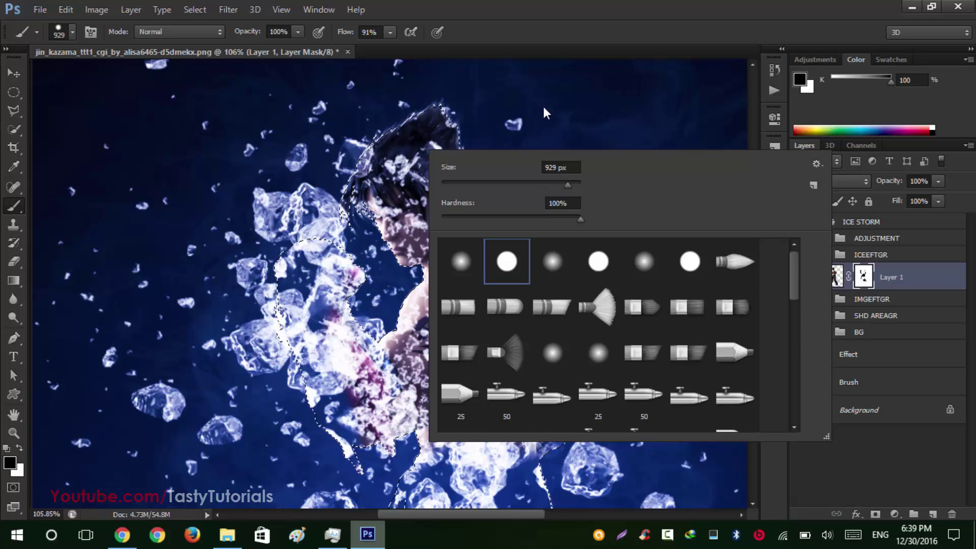
# Shrink the brush to 100 px, undo the head mask strokes, and compare with SHD AREAGR toggled.
pyautogui.press('Return')
pyautogui.press('[')
pyautogui.press('[')
pyautogui.press('[')
pyautogui.press('[')
pyautogui.press('[')
pyautogui.press('[')
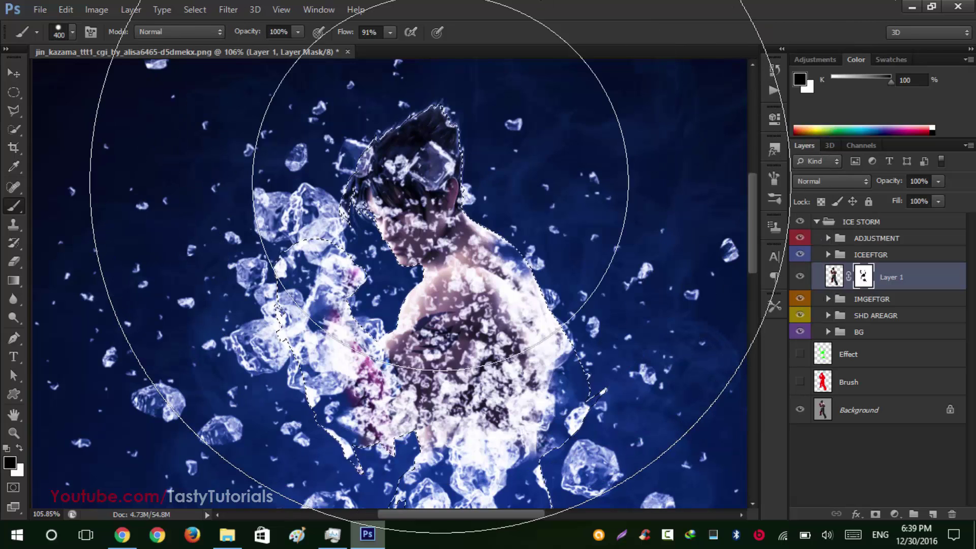
pyautogui.press('[')
pyautogui.press('[')
pyautogui.press('[')
pyautogui.press('[')
pyautogui.press('[')
pyautogui.press('[')
pyautogui.press('[')
pyautogui.rightClick(437, 172)
pyautogui.press('Return')
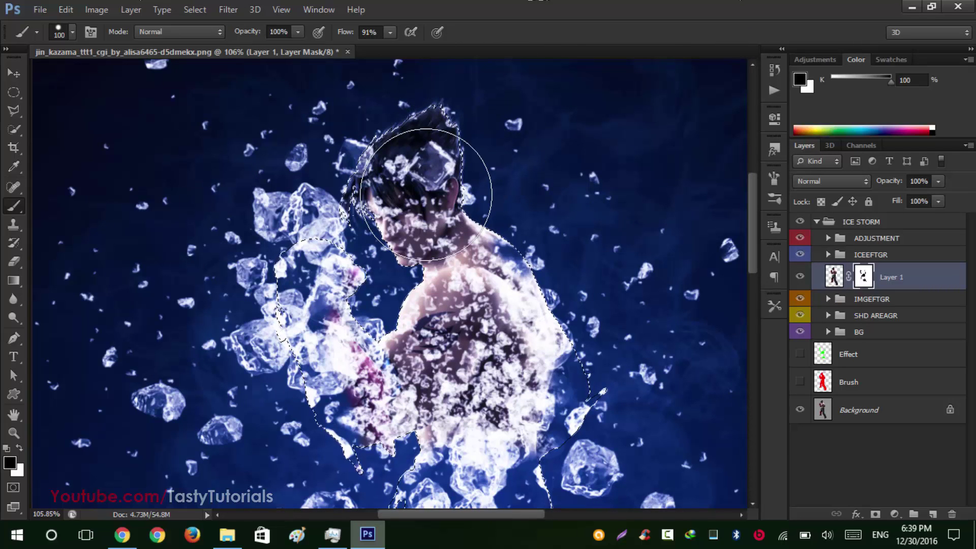
pyautogui.press('[')
pyautogui.press('[')
pyautogui.press('[')
pyautogui.press('[')
pyautogui.press('[')
pyautogui.press('[')
pyautogui.press('[')
pyautogui.press('[')
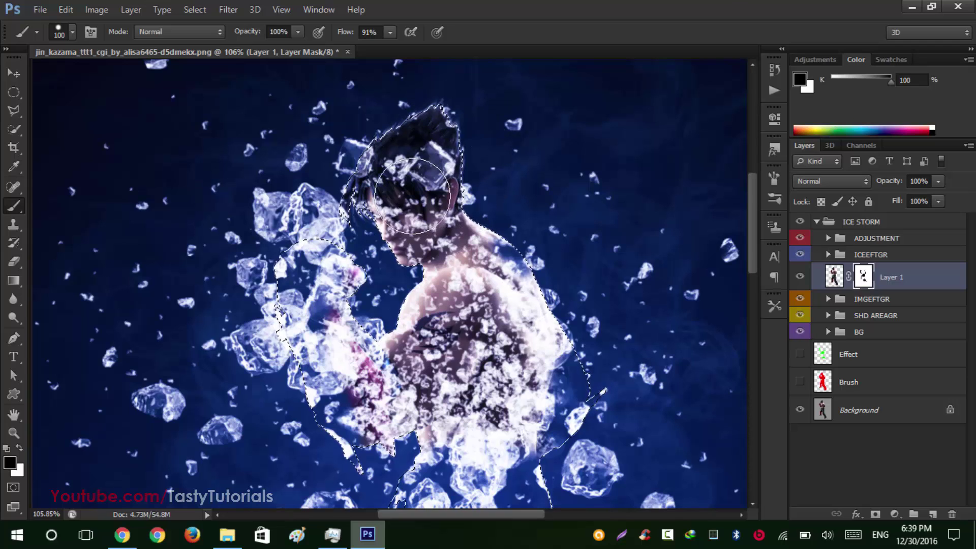
pyautogui.hotkey('ctrl', 'alt', 'z')
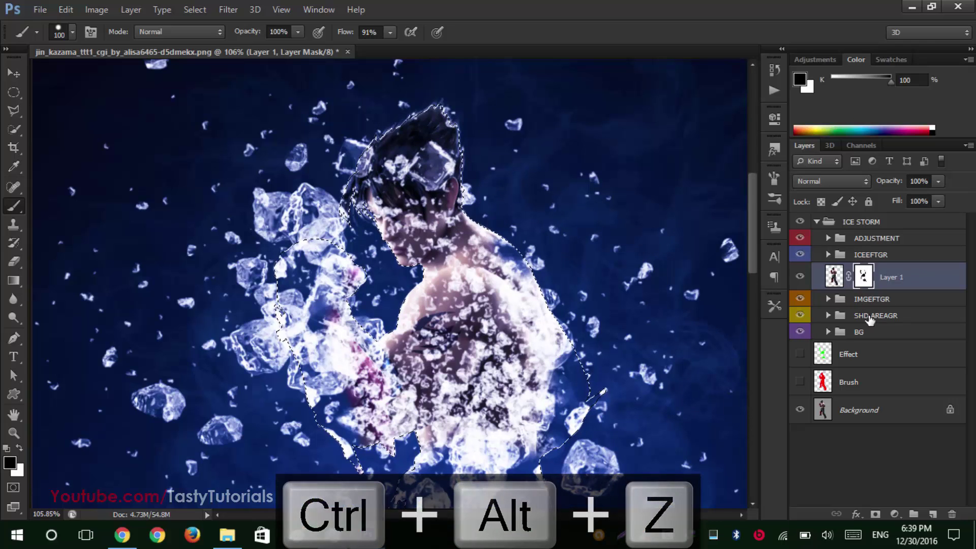
pyautogui.click(801, 315)
pyautogui.click(806, 316)
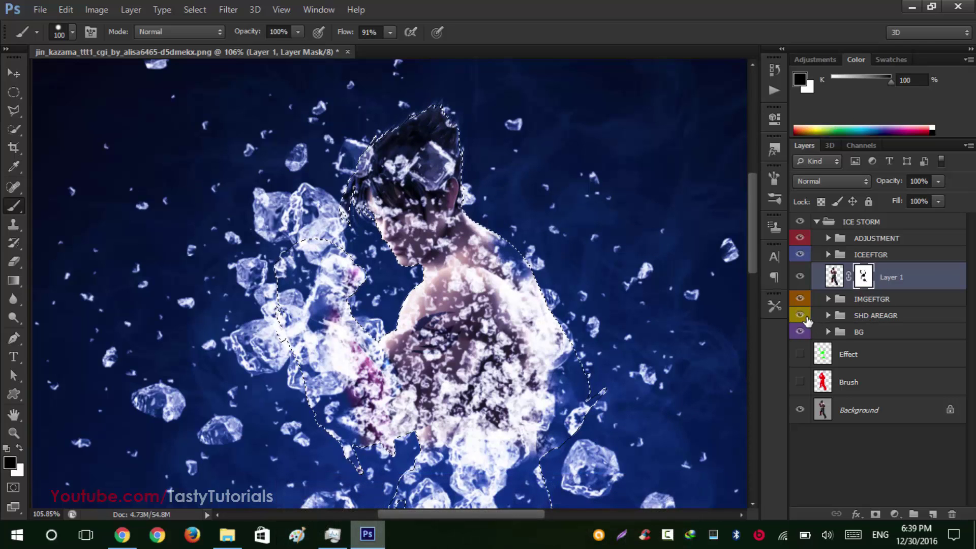
# Compare IMGEFTGR and ICEEFTGR visibility, then undo a trial selection mask on ICEEFTGR.
pyautogui.click(800, 300)
pyautogui.click(801, 302)
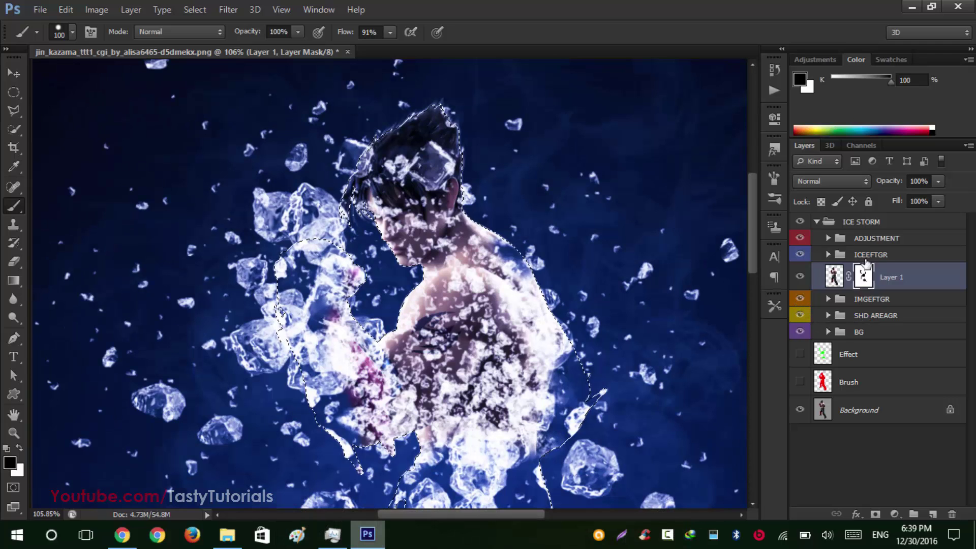
pyautogui.click(836, 257)
pyautogui.click(799, 255)
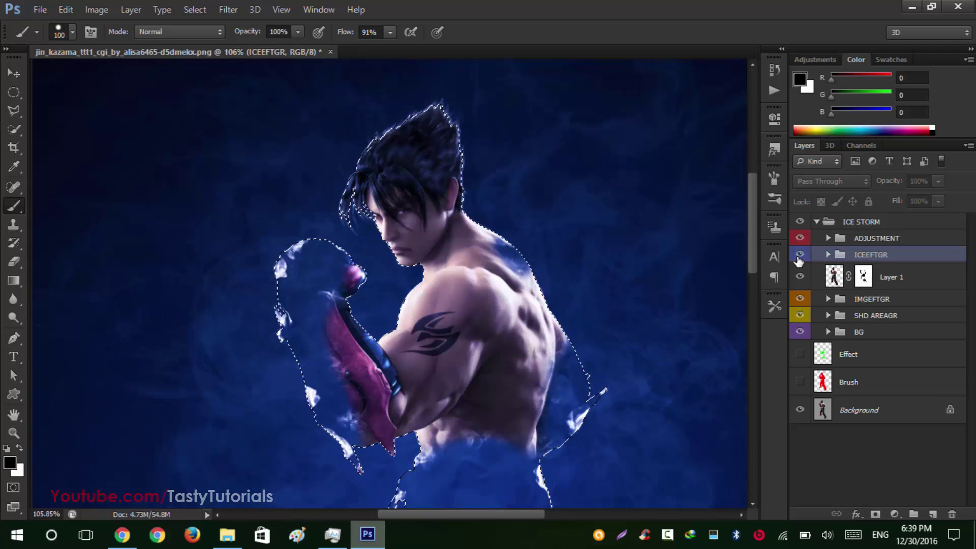
pyautogui.click(799, 255)
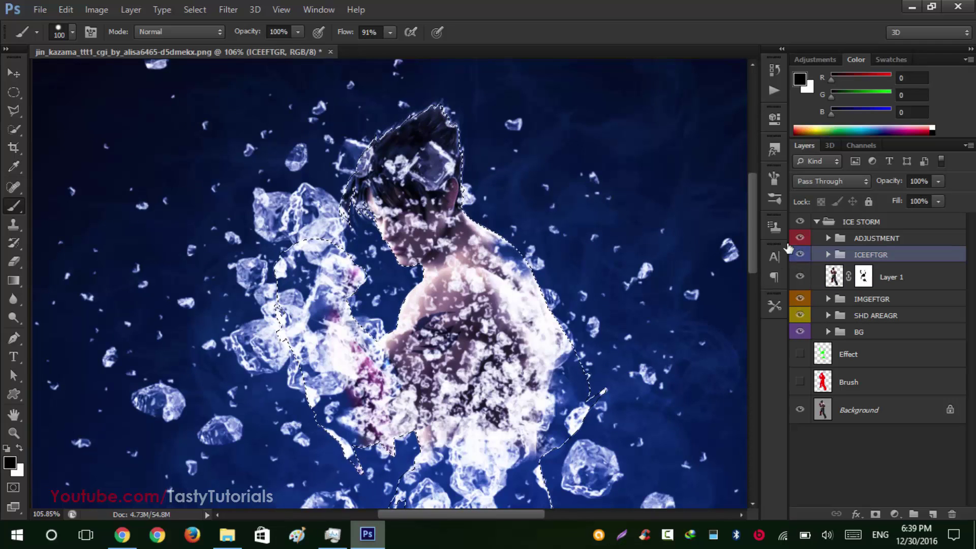
pyautogui.click(874, 513)
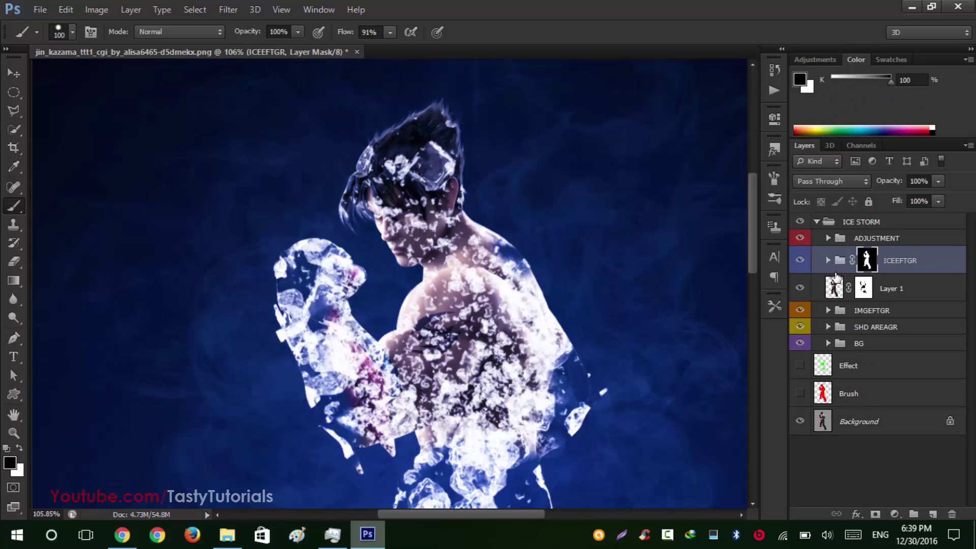
pyautogui.hotkey('ctrl', 'alt', 'z')
pyautogui.hotkey('ctrl', 'alt', 'z')
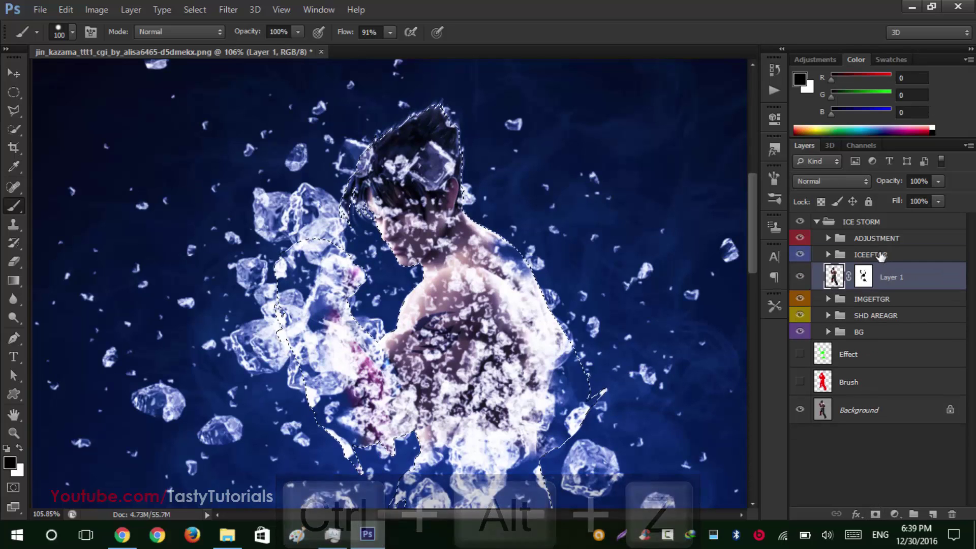
# Deselect and add a reveal-all white layer mask to the ICEEFTGR group.
pyautogui.hotkey('ctrl', 'd')
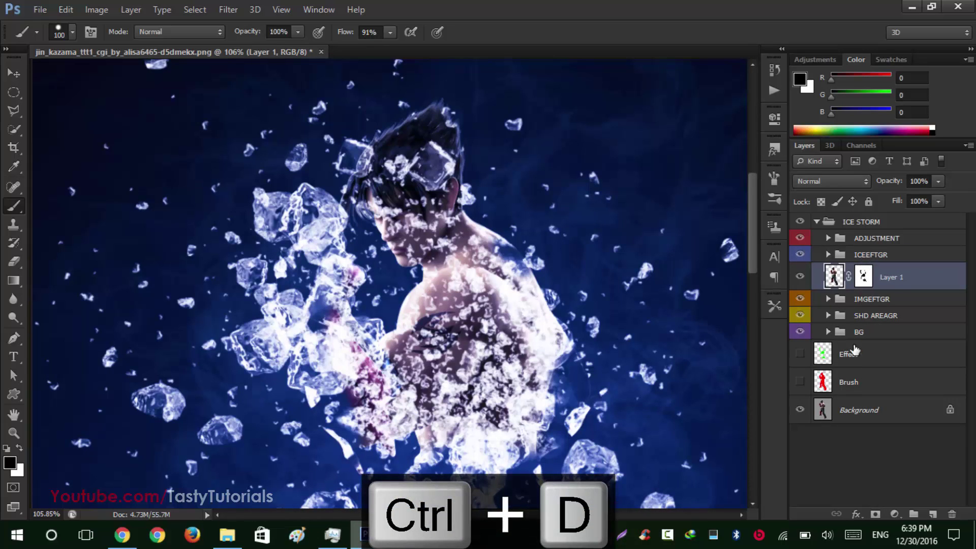
pyautogui.click(872, 252)
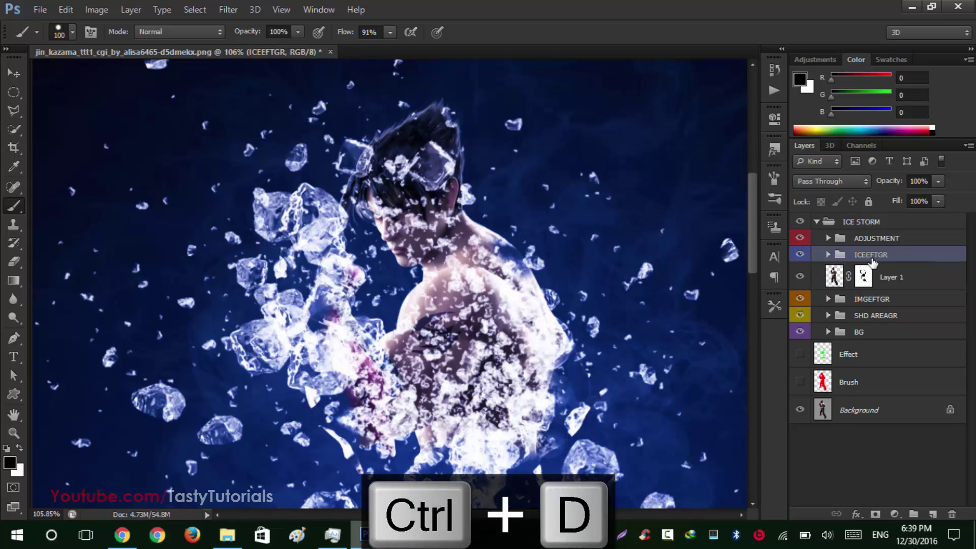
pyautogui.click(800, 254)
pyautogui.click(799, 254)
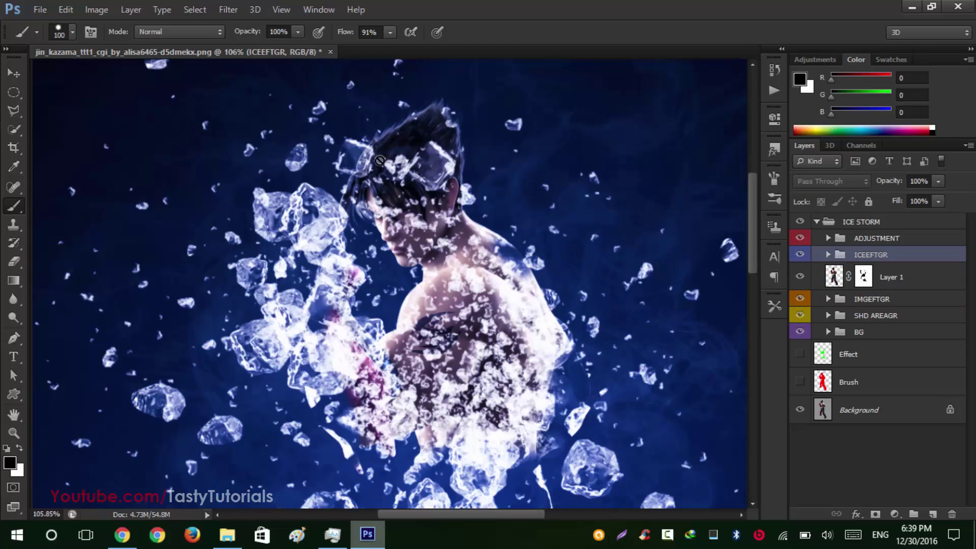
pyautogui.click(876, 514)
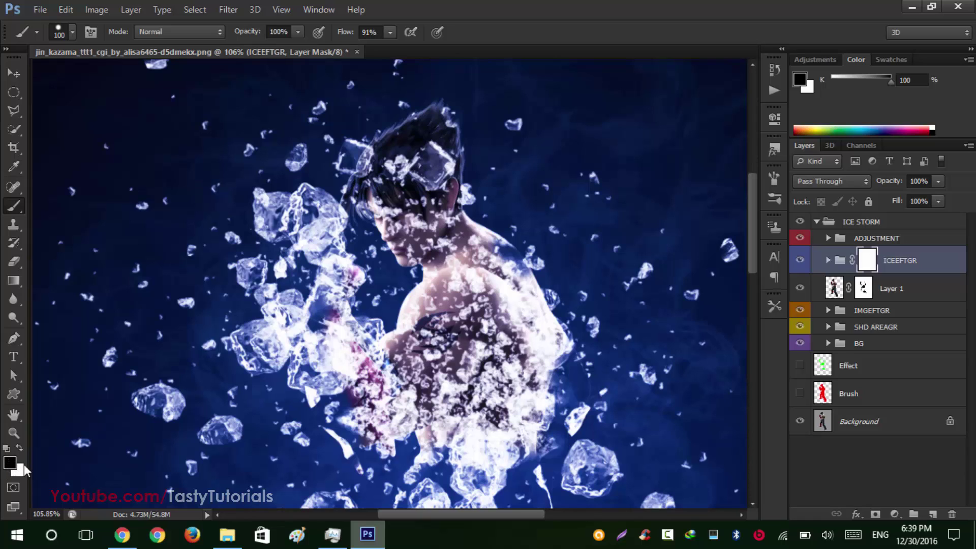
# Reload the figure outline and paint black on the ICEEFTGR mask over the face and hair.
pyautogui.keyDown('ctrl'); pyautogui.click(824, 399); pyautogui.keyUp('ctrl')
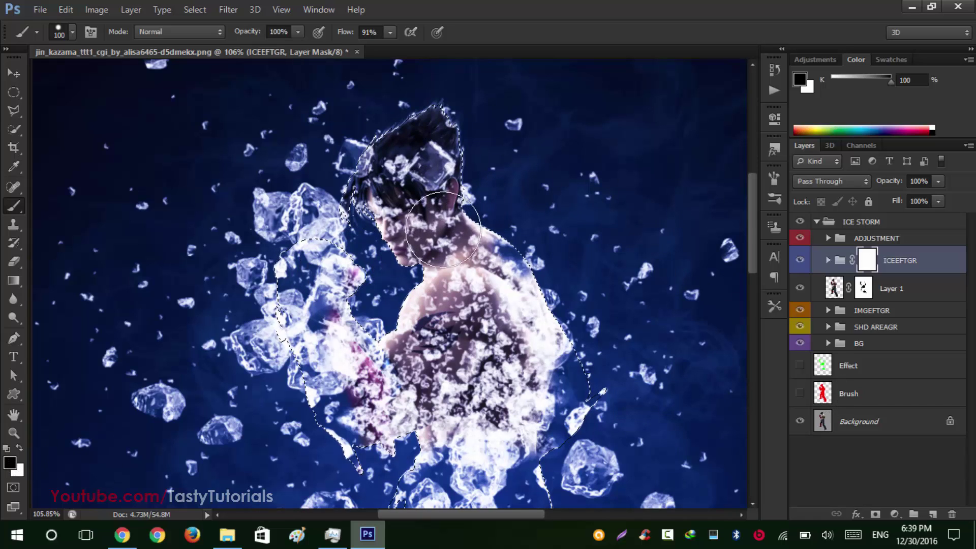
pyautogui.moveTo(442, 229)
pyautogui.mouseDown()
pyautogui.moveTo(421, 160)
pyautogui.moveTo(394, 218)
pyautogui.moveTo(398, 174)
pyautogui.moveTo(406, 204)
pyautogui.moveTo(394, 206)
pyautogui.moveTo(406, 194)
pyautogui.moveTo(399, 208)
pyautogui.moveTo(408, 225)
pyautogui.moveTo(435, 191)
pyautogui.moveTo(427, 235)
pyautogui.moveTo(399, 228)
pyautogui.moveTo(439, 217)
pyautogui.moveTo(414, 191)
pyautogui.moveTo(414, 100)
pyautogui.moveTo(386, 206)
pyautogui.mouseUp()
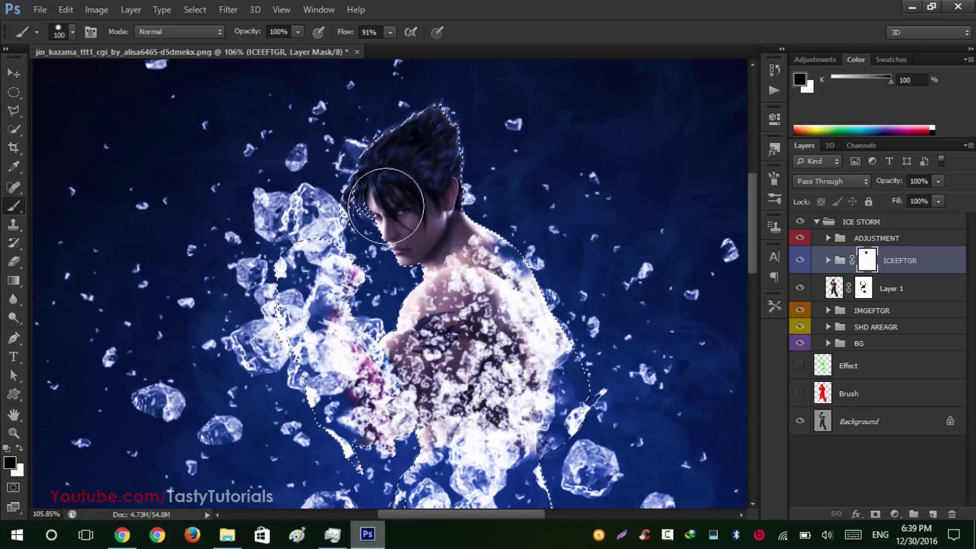
pyautogui.scroll(-2, 392, 174)
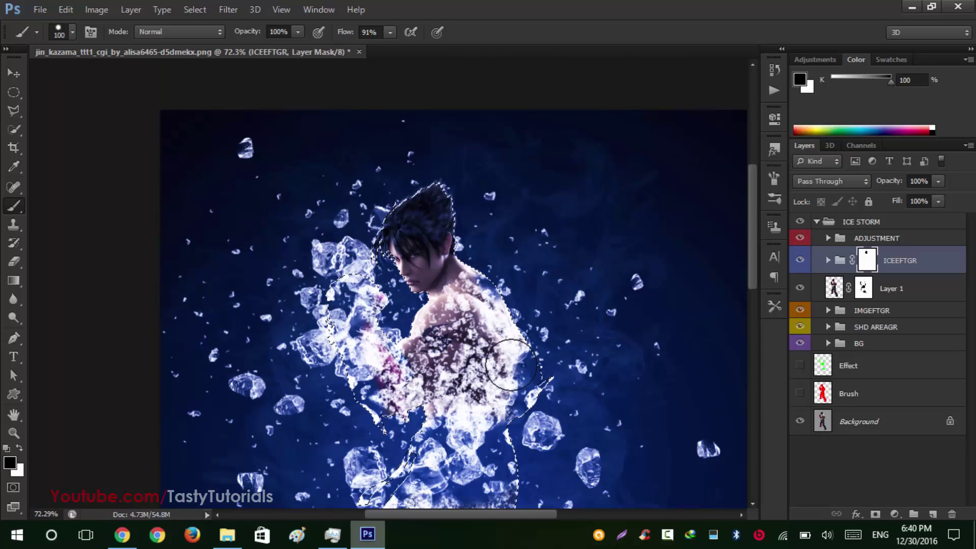
pyautogui.scroll(3, 511, 364)
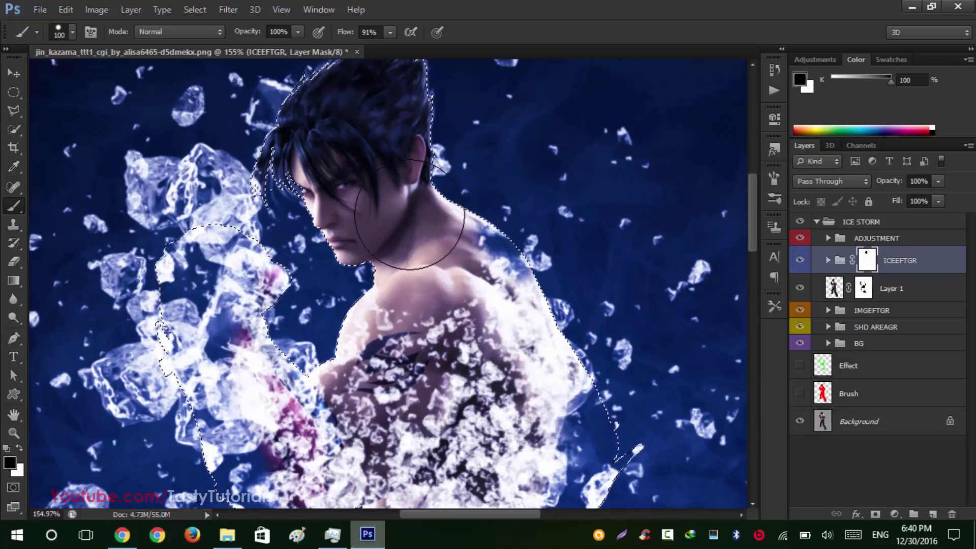
pyautogui.rightClick(377, 147)
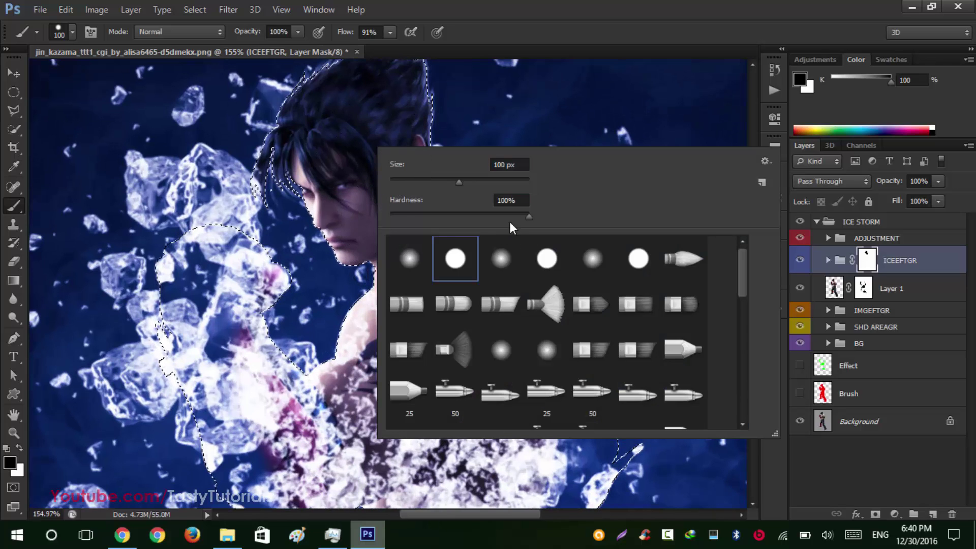
pyautogui.press('Escape')
pyautogui.scroll(-3, 411, 366)
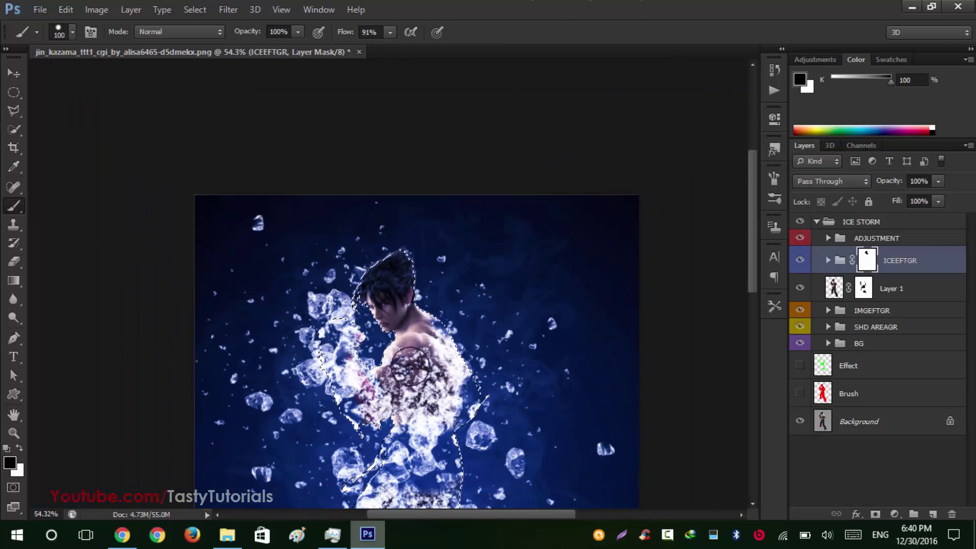
pyautogui.scroll(3, 410, 366)
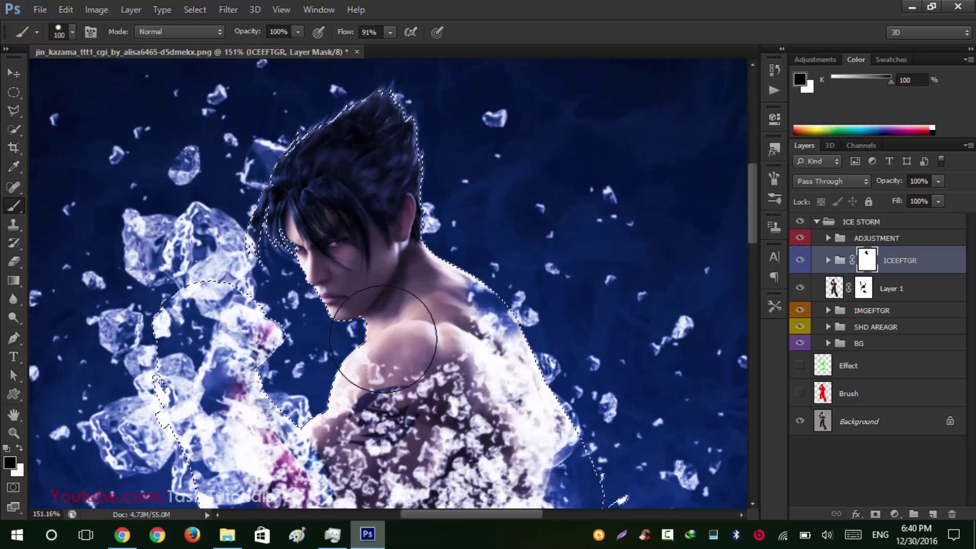
# Paint the ICEEFTGR mask over the shoulder and neck, undoing the stray strokes.
pyautogui.moveTo(383, 338)
pyautogui.mouseDown()
pyautogui.moveTo(406, 350)
pyautogui.moveTo(377, 356)
pyautogui.moveTo(416, 346)
pyautogui.moveTo(366, 336)
pyautogui.mouseUp()
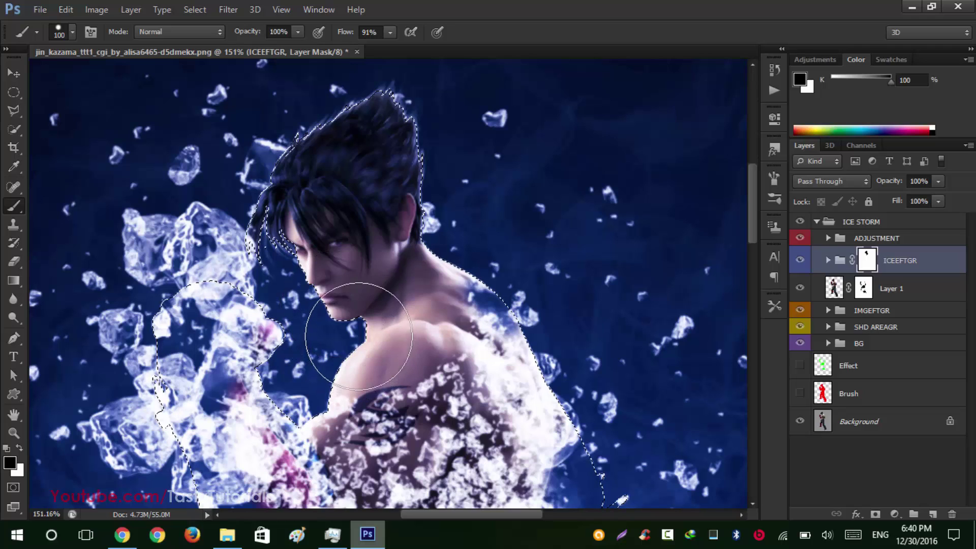
pyautogui.scroll(-3, 407, 366)
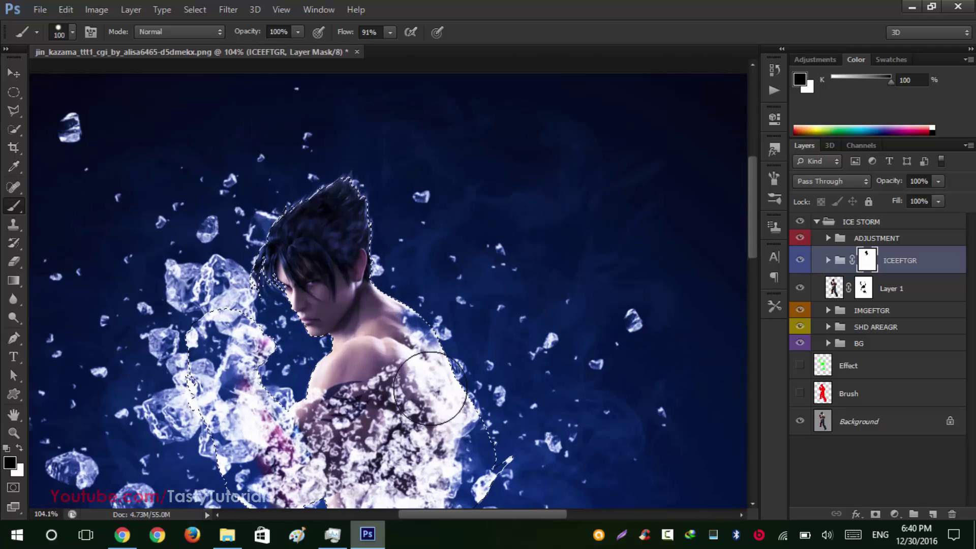
pyautogui.scroll(3, 430, 388)
pyautogui.hotkey('ctrl', 'alt', 'z')
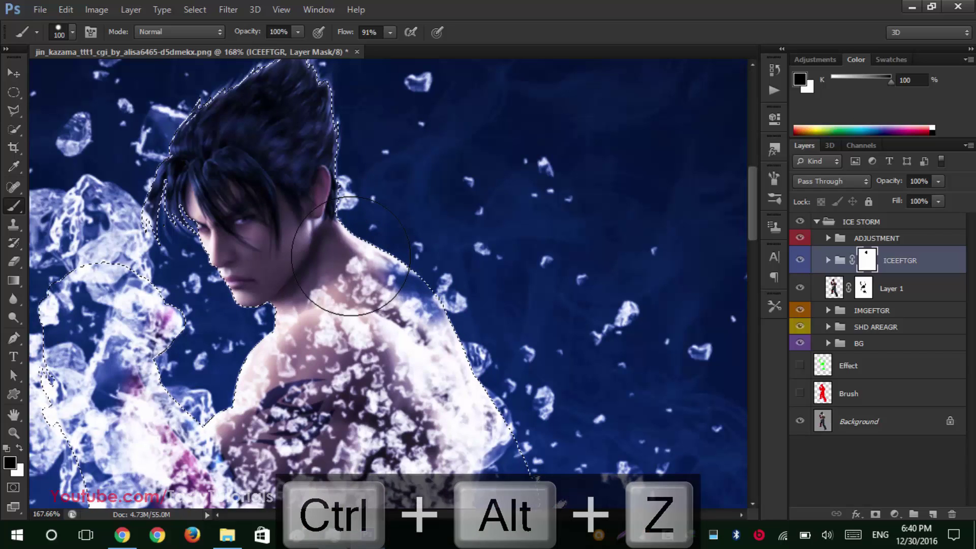
pyautogui.moveTo(351, 284)
pyautogui.mouseDown()
pyautogui.moveTo(349, 207)
pyautogui.moveTo(294, 244)
pyautogui.moveTo(192, 253)
pyautogui.mouseUp()
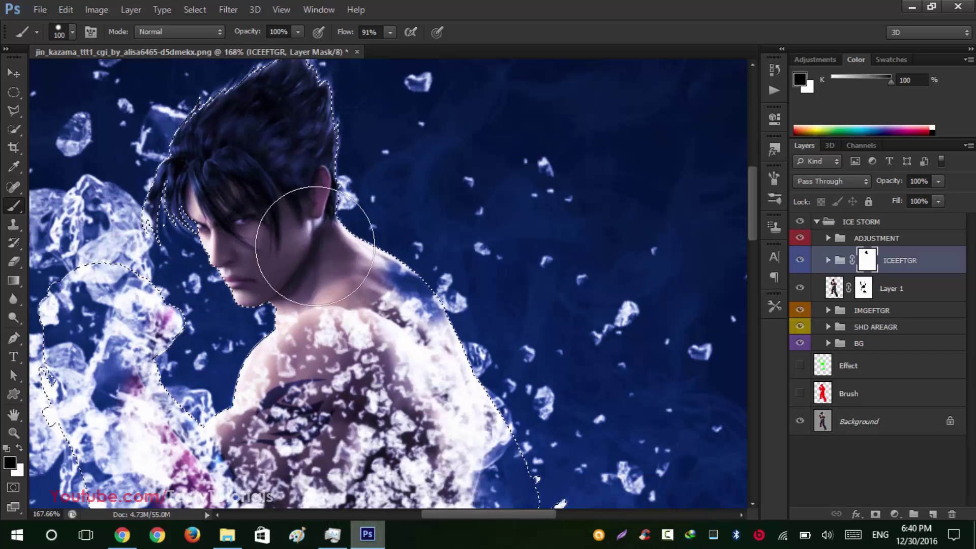
pyautogui.scroll(3, 461, 262)
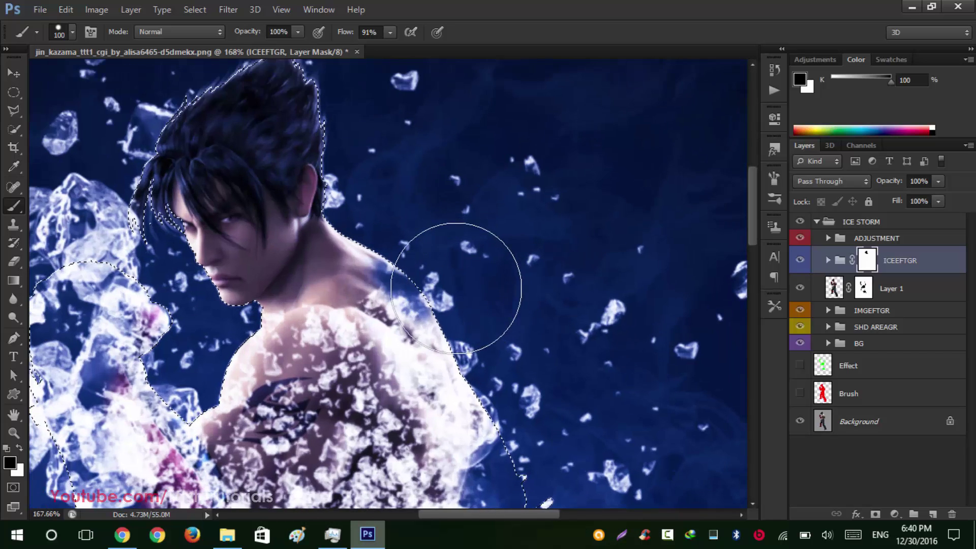
pyautogui.hotkey('ctrl', 'alt', 'z')
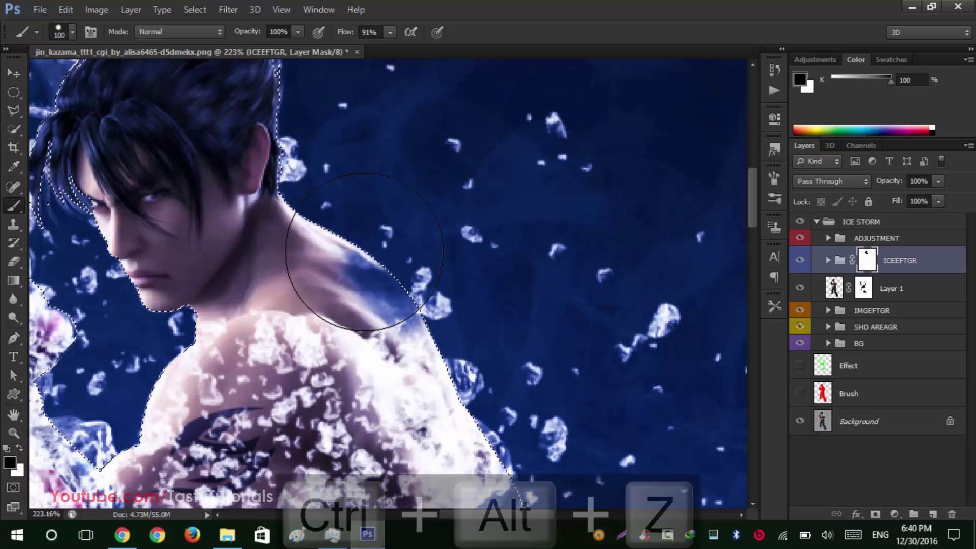
pyautogui.scroll(-2, 313, 303)
pyautogui.scroll(-2, 313, 303)
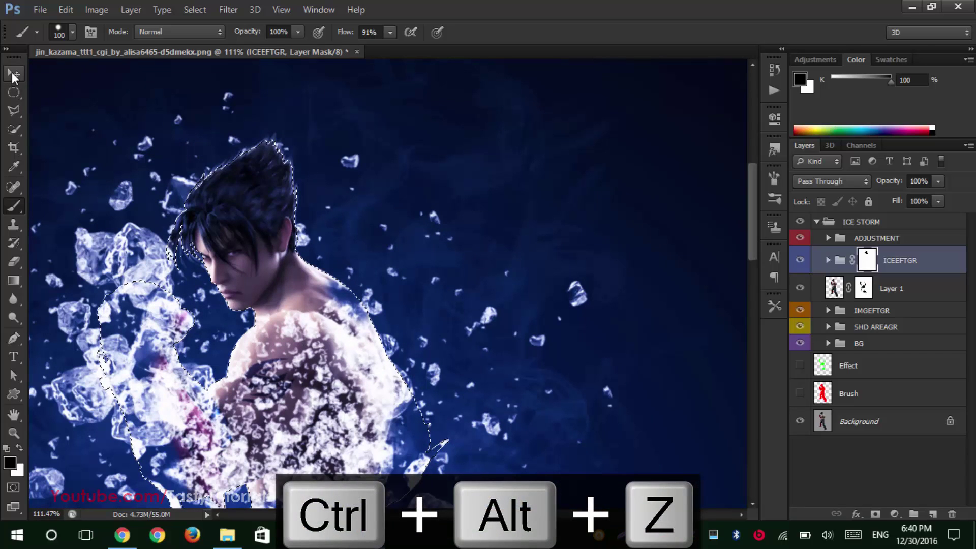
pyautogui.click(12, 74)
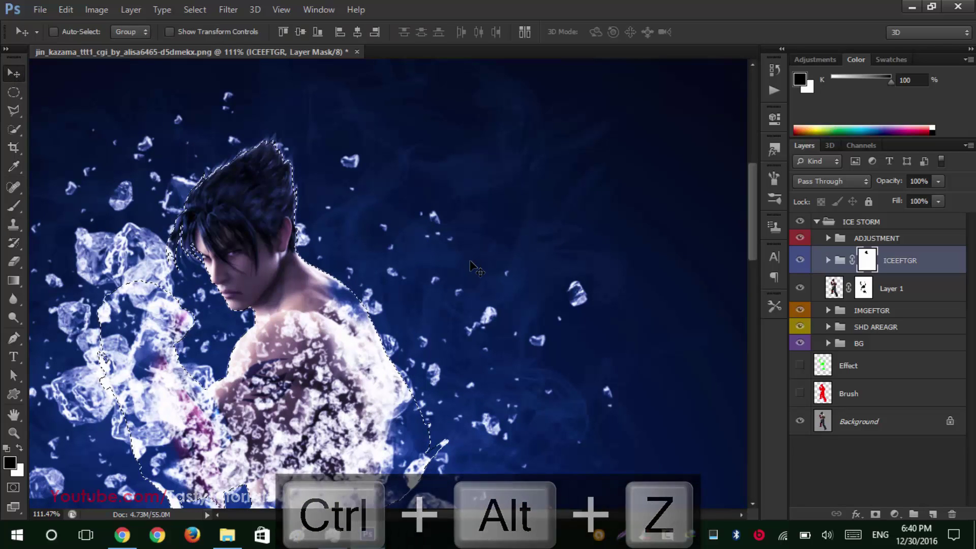
# Drop the figure selection and pan the view to inspect the head and torso.
pyautogui.hotkey('ctrl', 'd')
pyautogui.scroll(-4, 365, 351)
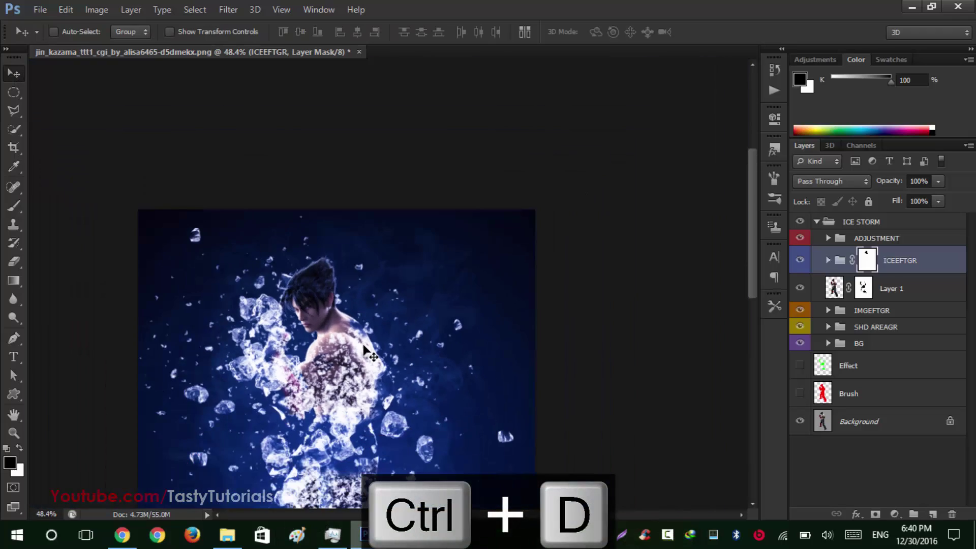
pyautogui.scroll(2, 427, 436)
pyautogui.scroll(3, 427, 436)
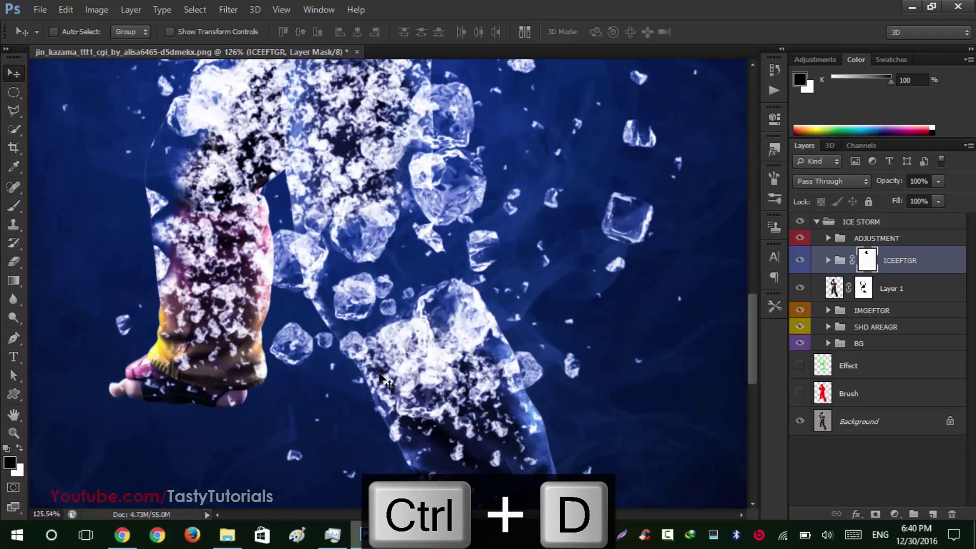
pyautogui.moveTo(261, 191); pyautogui.dragTo(308, 423)
pyautogui.scroll(3, 309, 423)
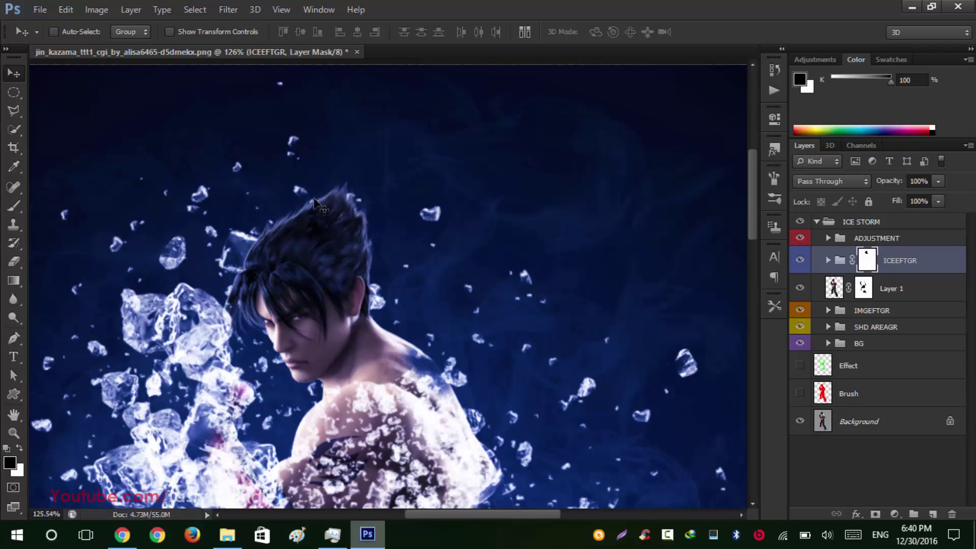
# Select SHD AREAGR, toggle its visibility to compare, then fit the whole image on screen.
pyautogui.click(865, 328)
pyautogui.click(800, 328)
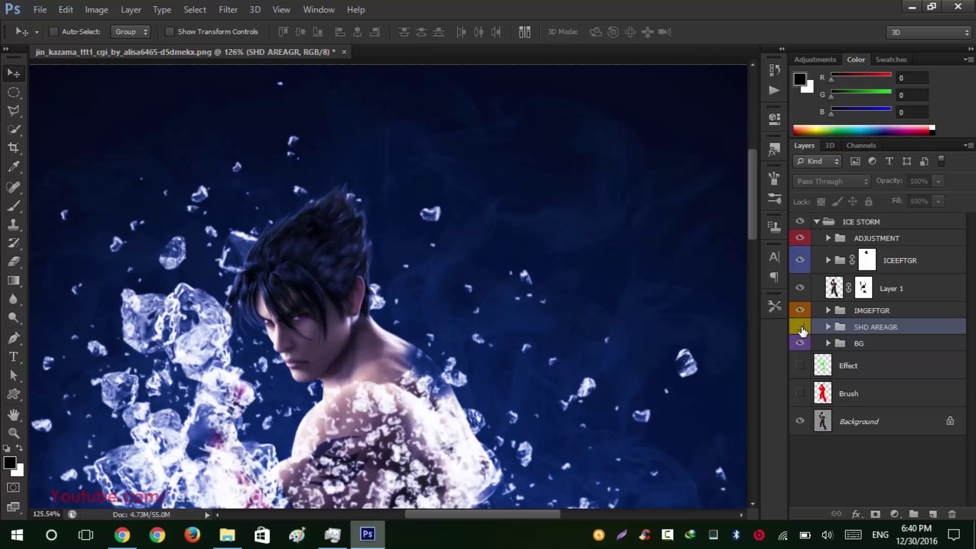
pyautogui.click(801, 328)
pyautogui.click(801, 328)
pyautogui.click(801, 328)
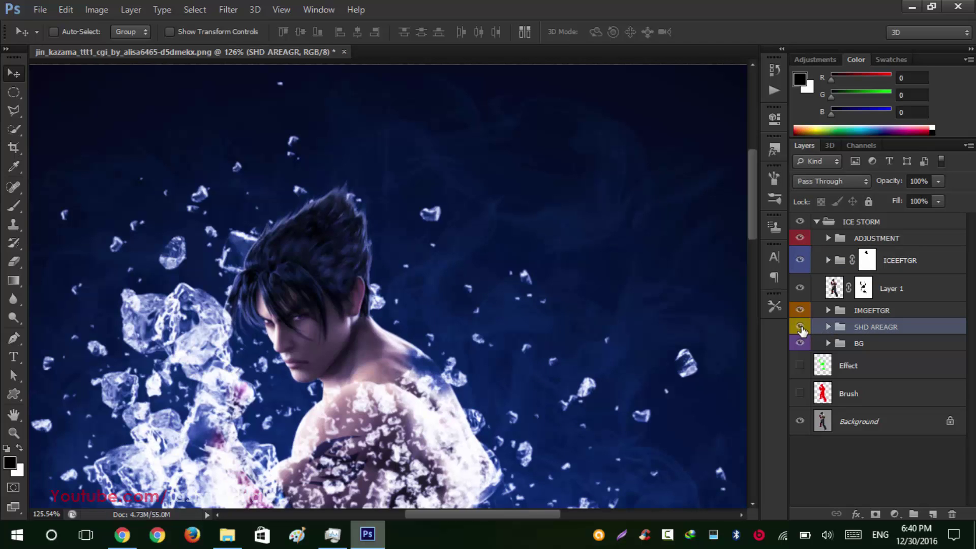
pyautogui.hotkey('ctrl', '0')
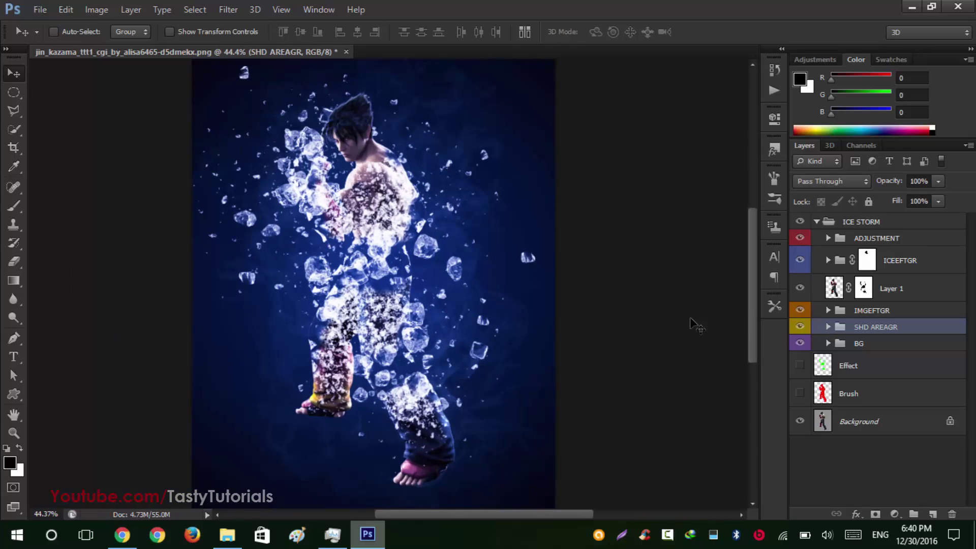
# Compare IMGEFTGR and BG visibility, leaving the SHD AREAGR group hidden.
pyautogui.click(801, 311)
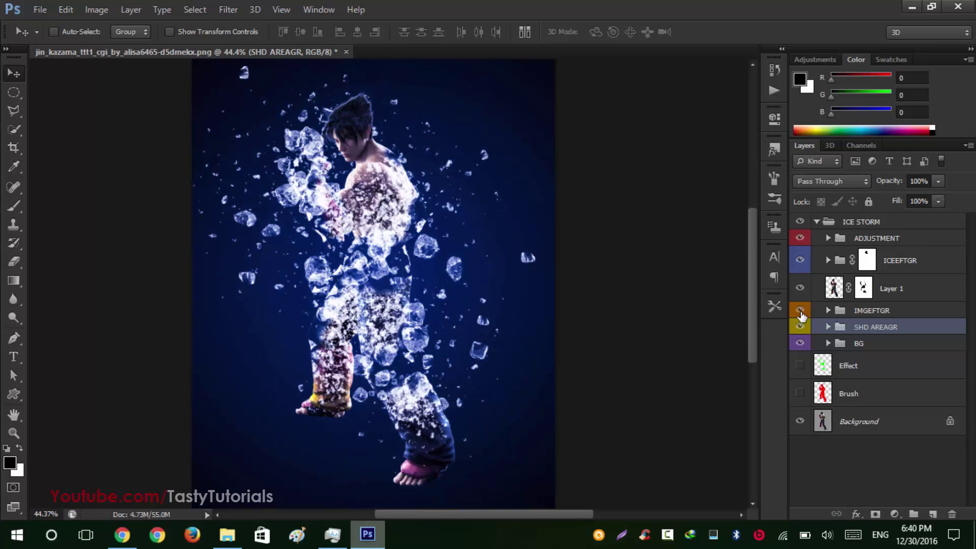
pyautogui.click(801, 311)
pyautogui.click(801, 328)
pyautogui.click(800, 328)
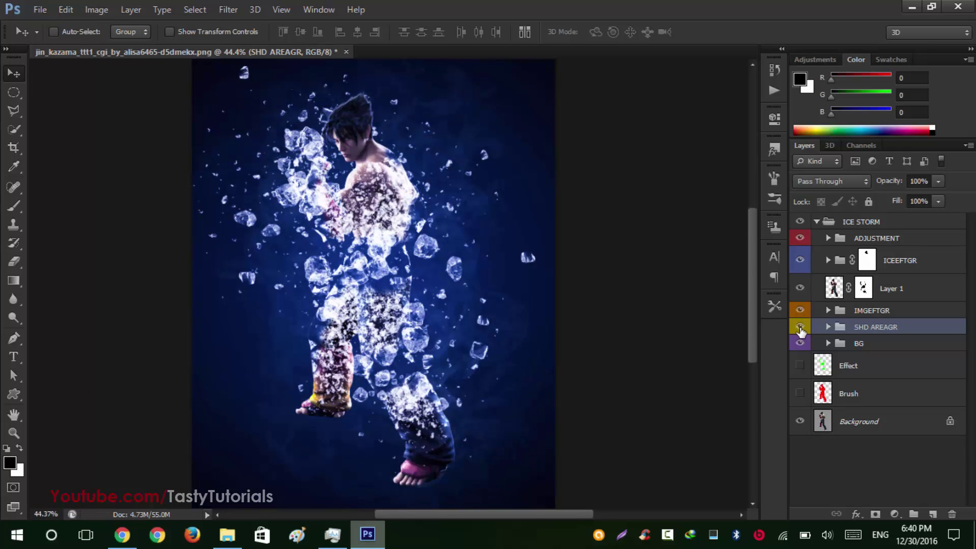
pyautogui.click(801, 328)
pyautogui.click(801, 328)
pyautogui.click(800, 328)
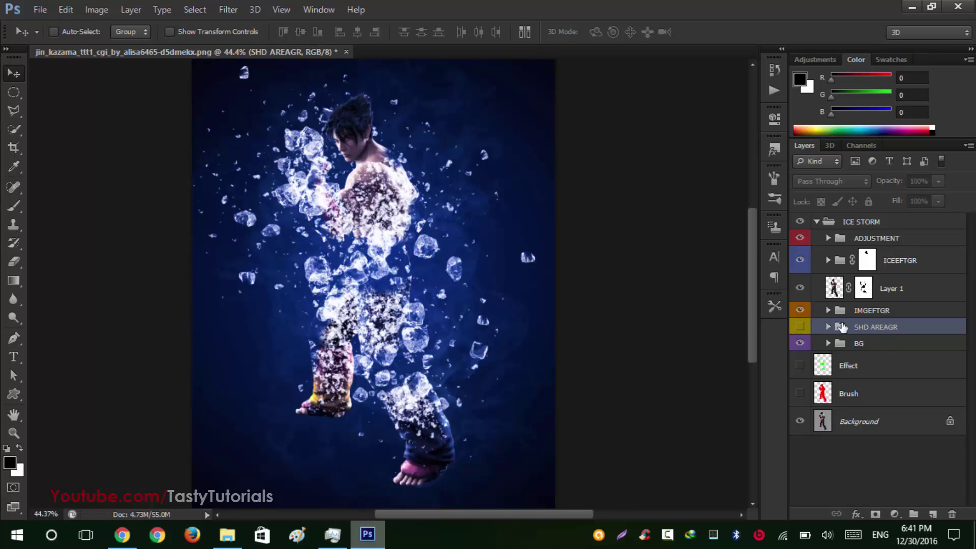
pyautogui.click(801, 344)
pyautogui.click(800, 345)
# Compare ADJUSTMENT on and off, review the ADJUSTMENT and ICEEFTGR layers, then collapse ICE STORM.
pyautogui.click(876, 239)
pyautogui.click(802, 239)
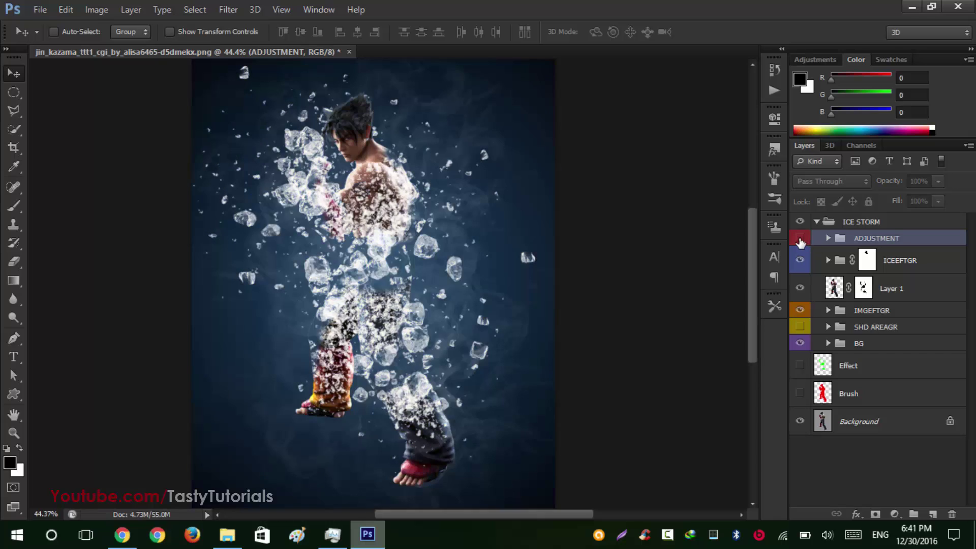
pyautogui.click(801, 239)
pyautogui.click(827, 238)
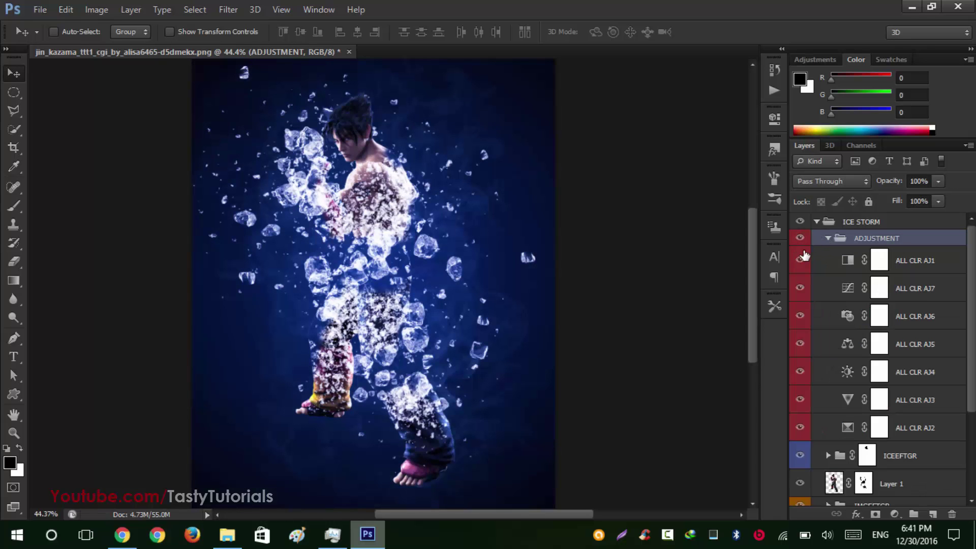
pyautogui.scroll(-2, 828, 346)
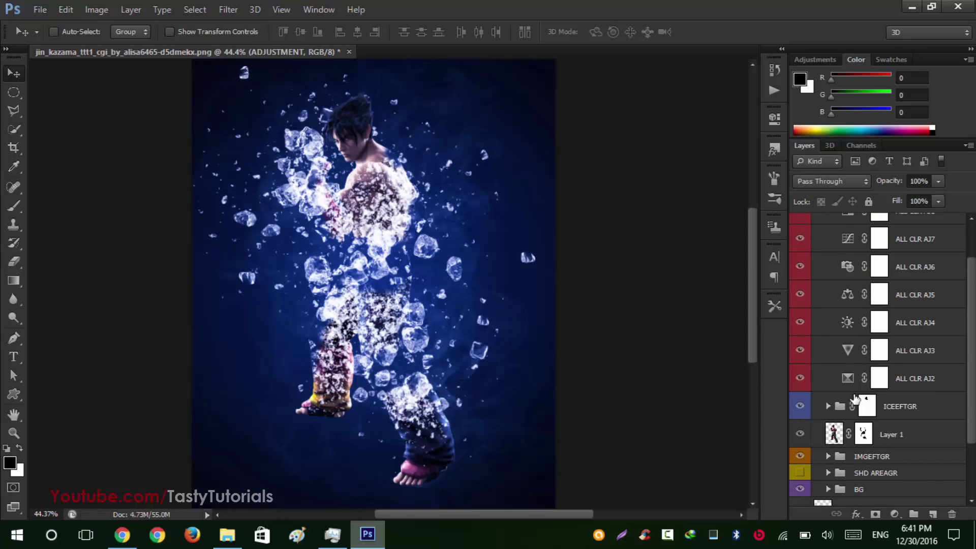
pyautogui.click(827, 406)
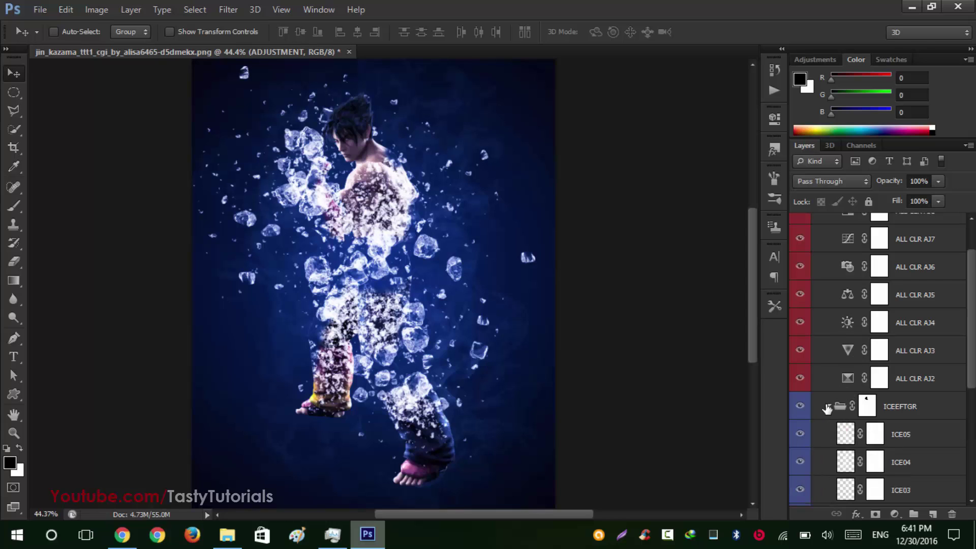
pyautogui.click(827, 406)
pyautogui.scroll(3, 825, 356)
pyautogui.click(828, 238)
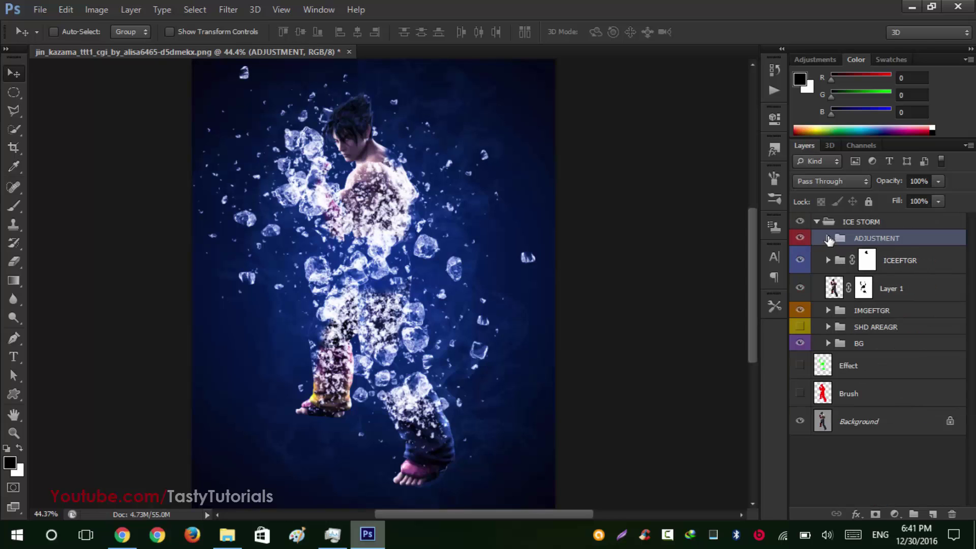
pyautogui.click(817, 222)
# Deselect all layers and expand the ICE STORM group in the Layers panel.
pyautogui.click(833, 366)
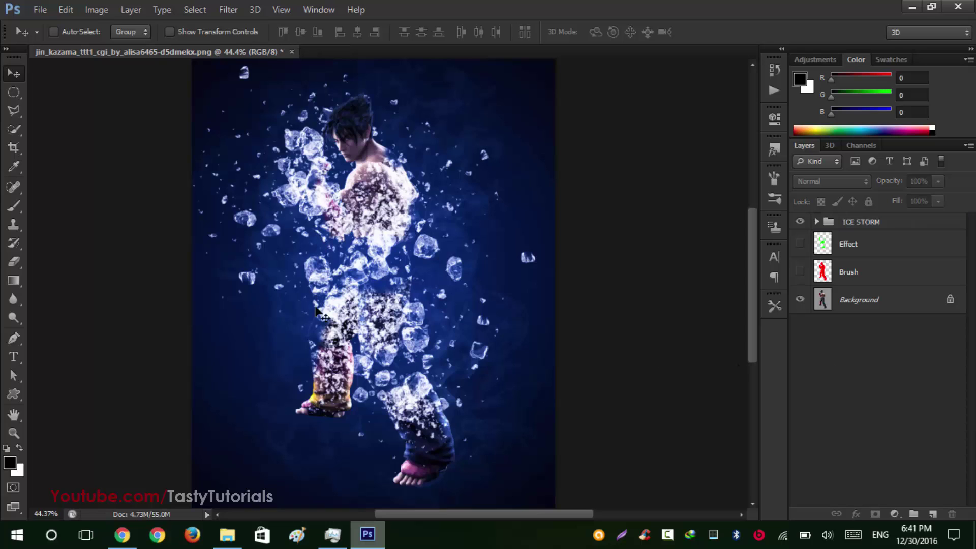
pyautogui.scroll(5, 316, 311)
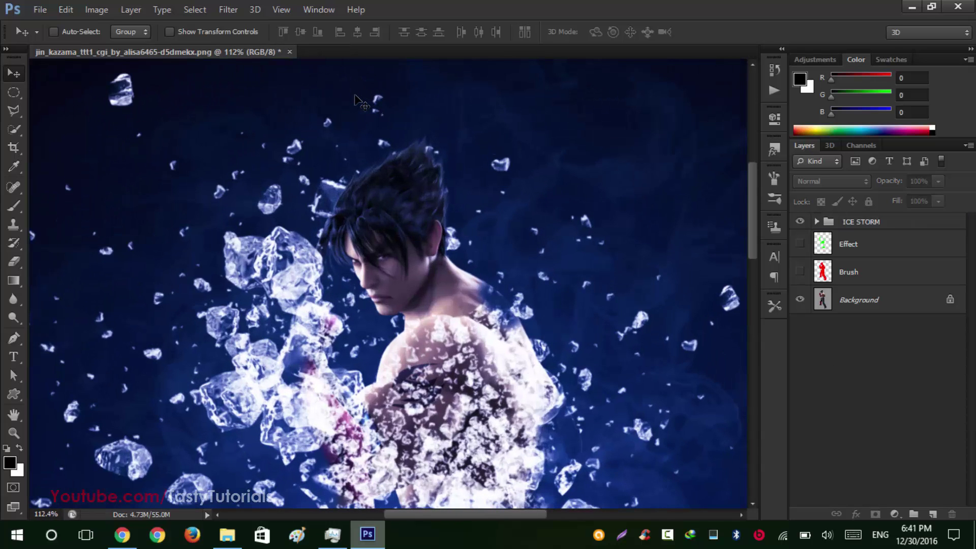
pyautogui.click(817, 222)
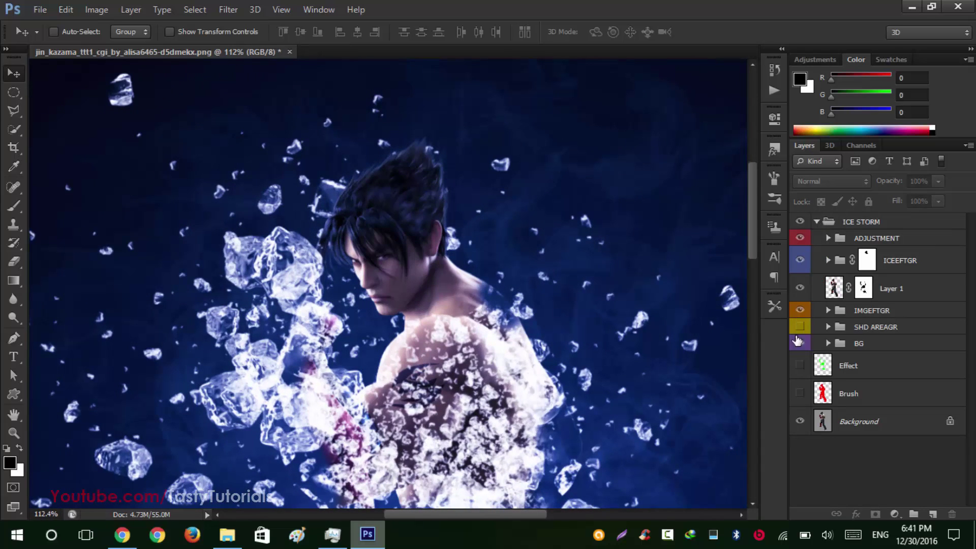
# Show BG, keep SHD AREAGR hidden, and toggle Layer 1 off and on to compare.
pyautogui.moveTo(800, 343); pyautogui.dragTo(800, 329)
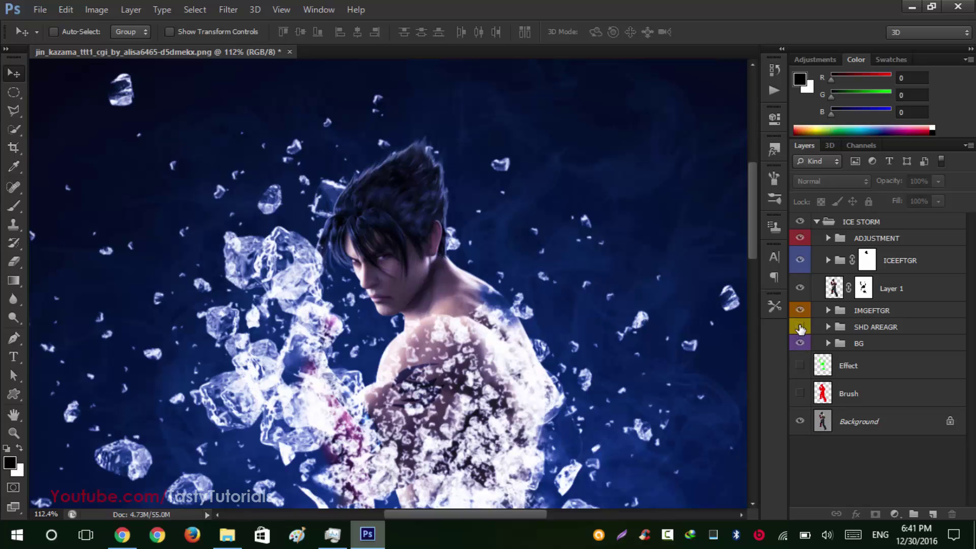
pyautogui.click(800, 328)
pyautogui.click(800, 289)
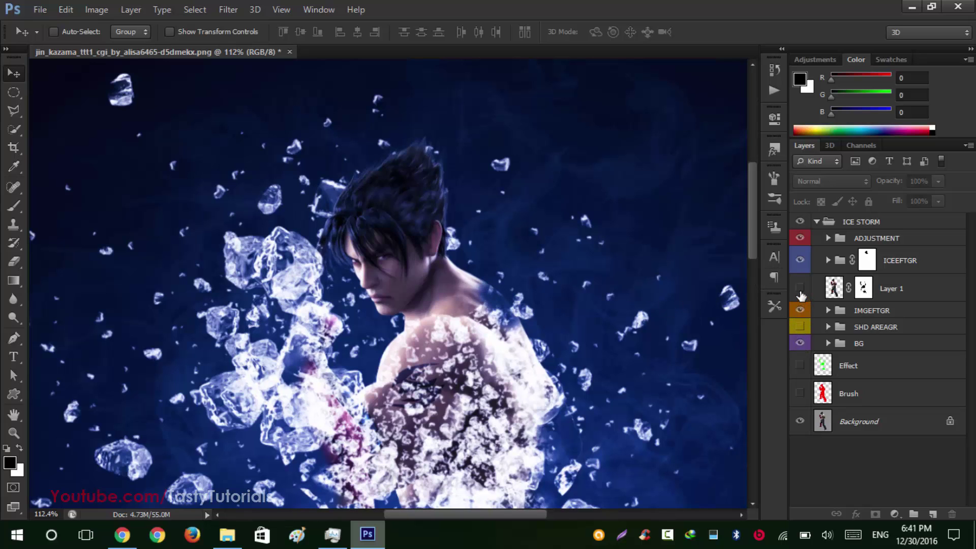
pyautogui.click(799, 288)
pyautogui.scroll(-5, 300, 305)
pyautogui.scroll(-2, 300, 305)
pyautogui.scroll(1, 390, 339)
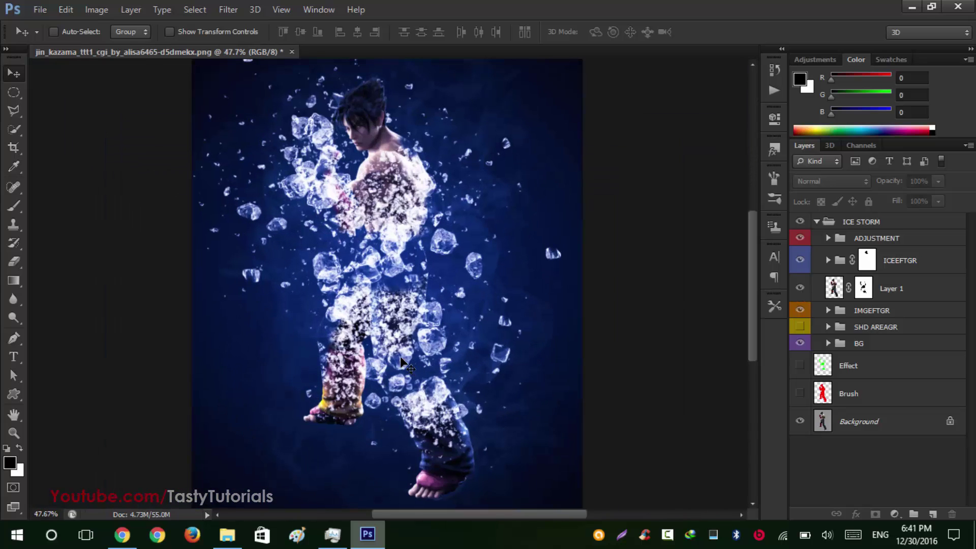